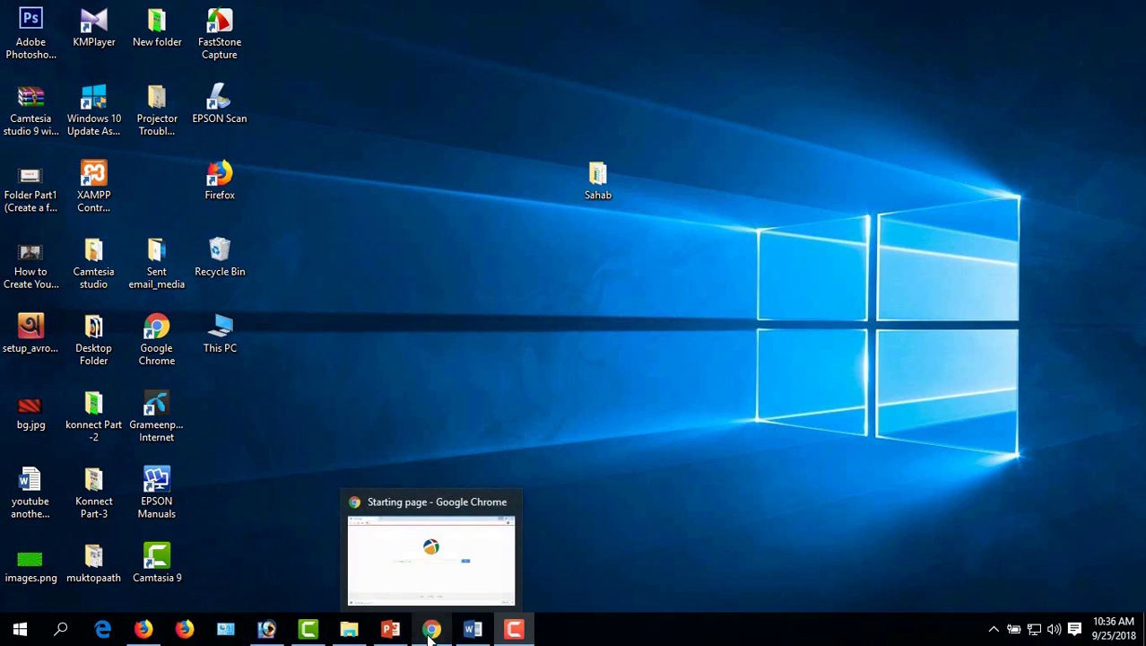
left_click(431, 628)
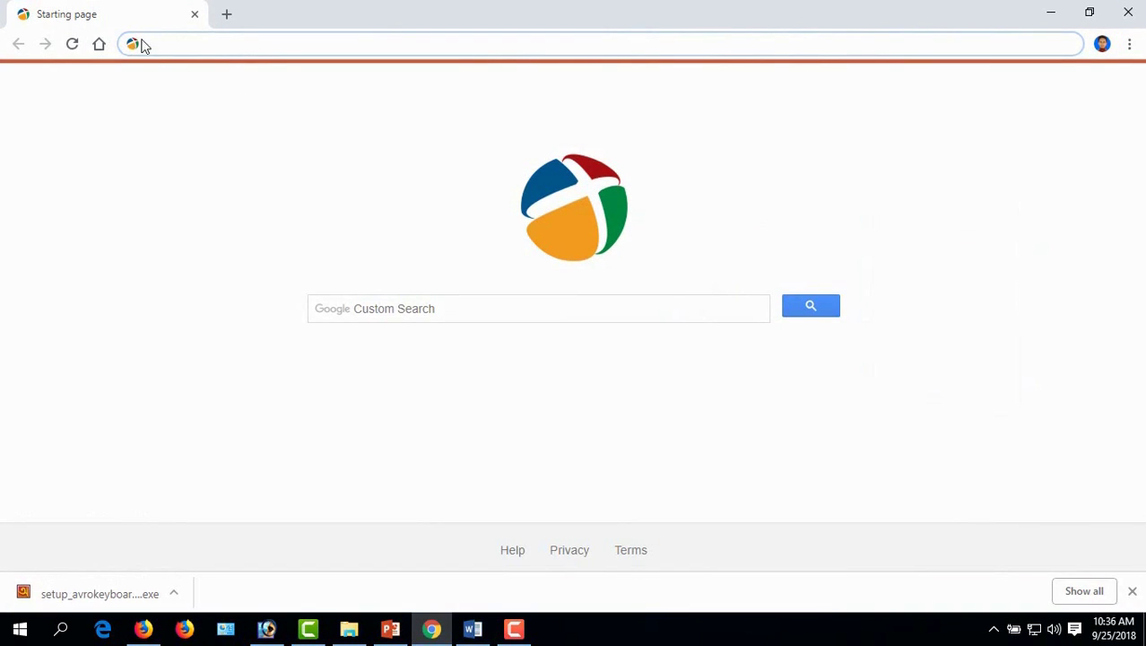
left_click(868, 233)
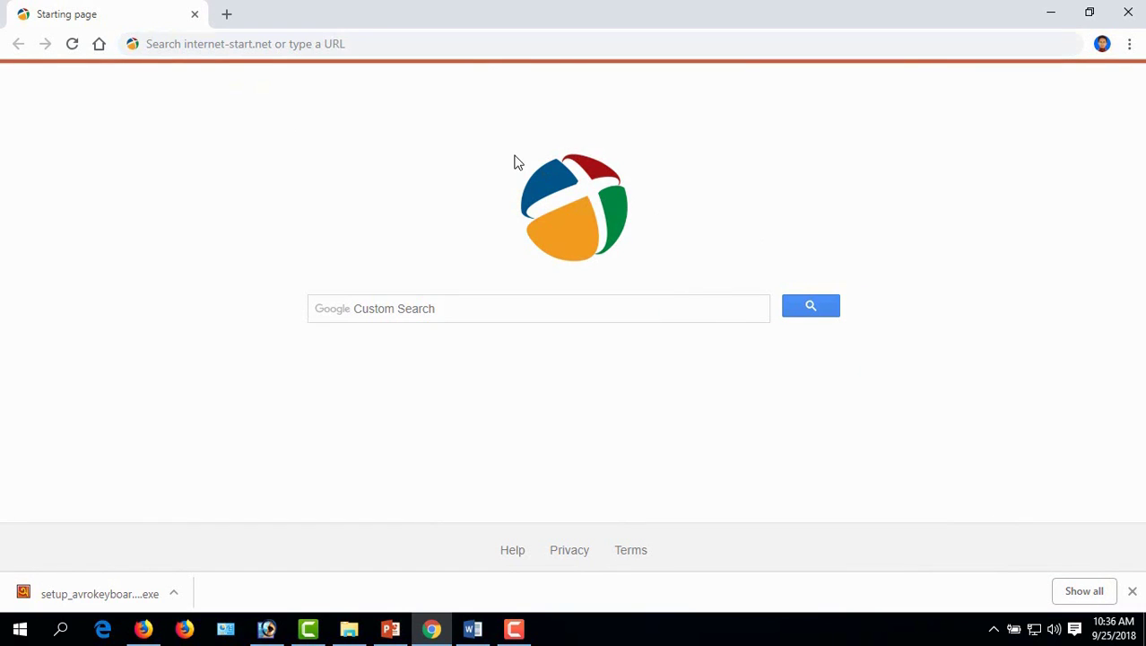
left_click(367, 43)
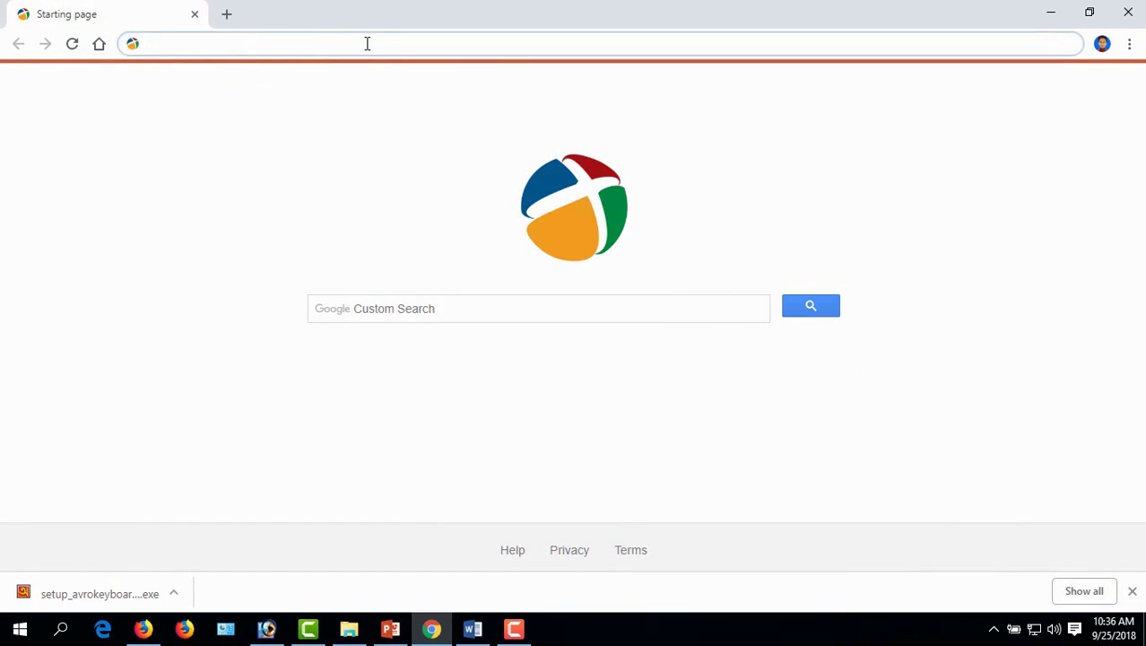
type("www")
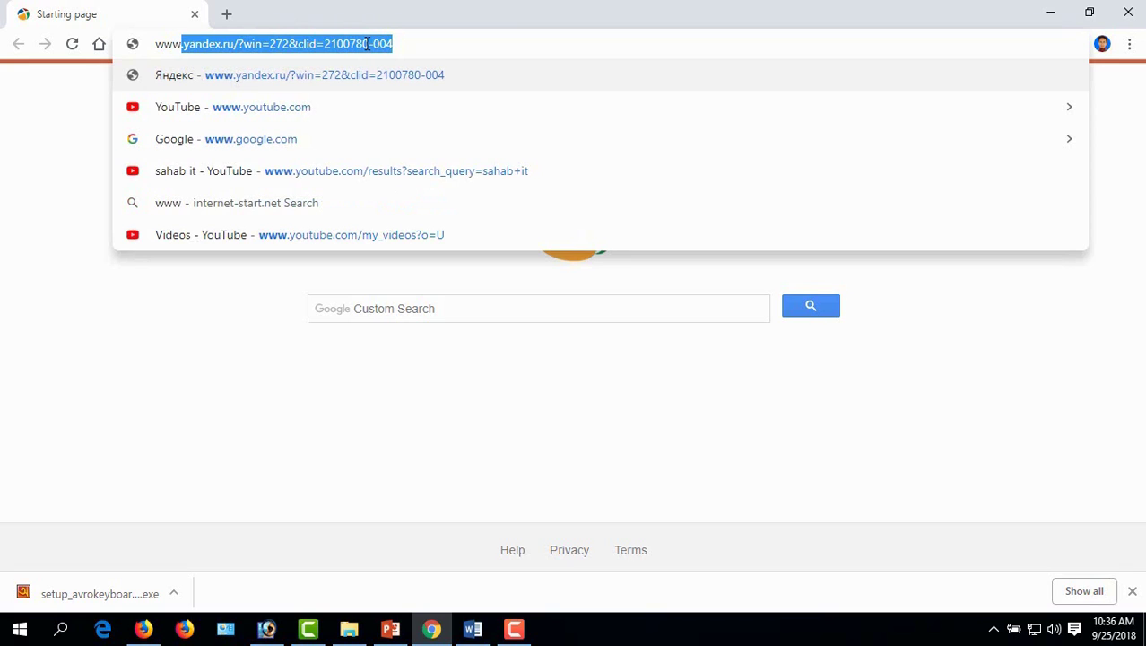
type(".")
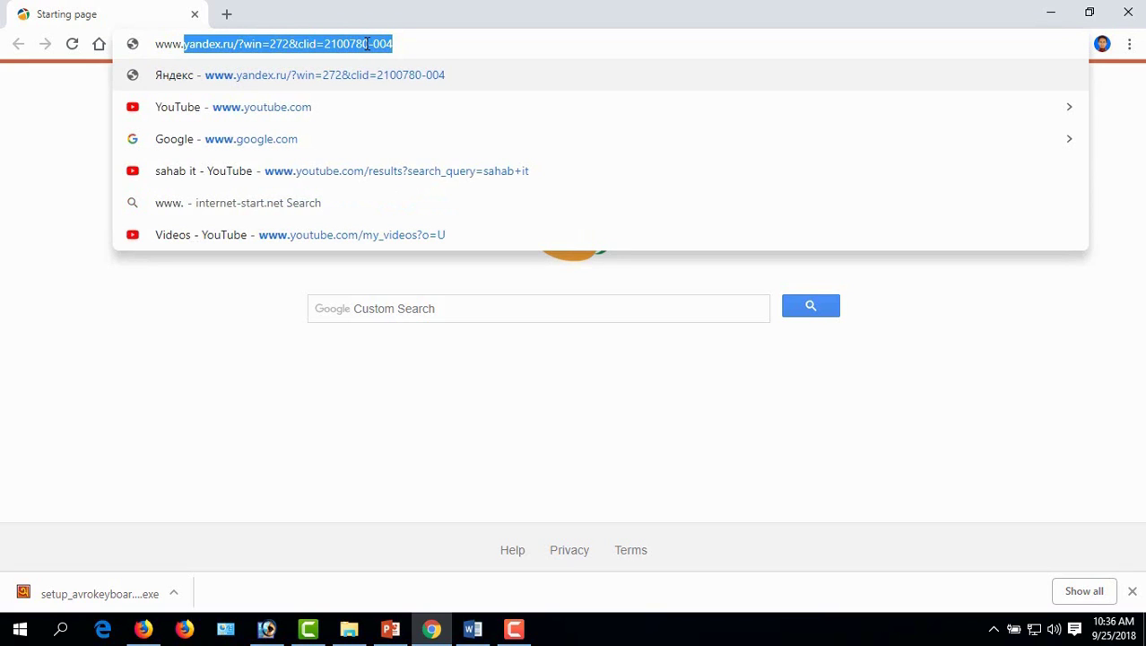
type("g")
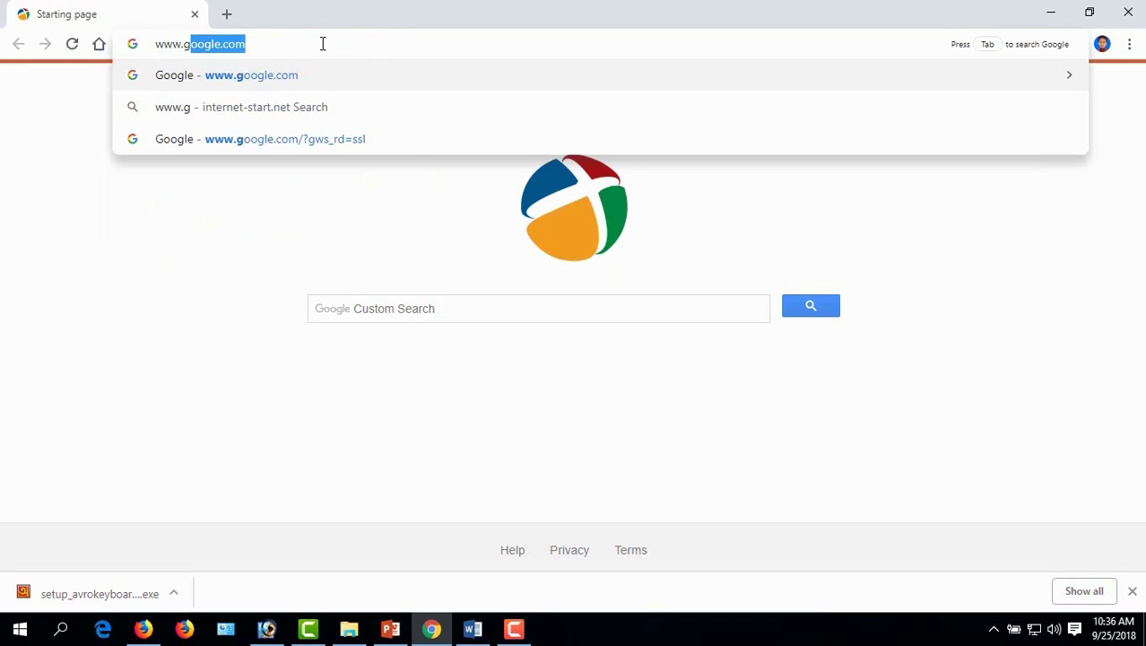
key("Right")
key("Return")
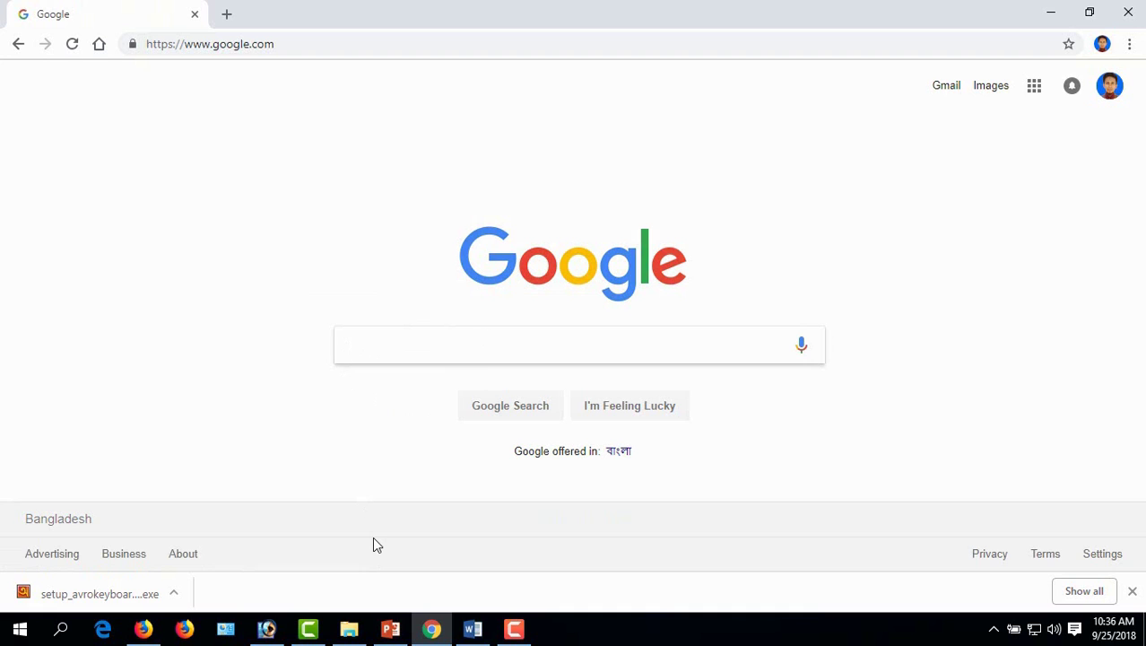
- Search Google for "avro software download"
type("a")
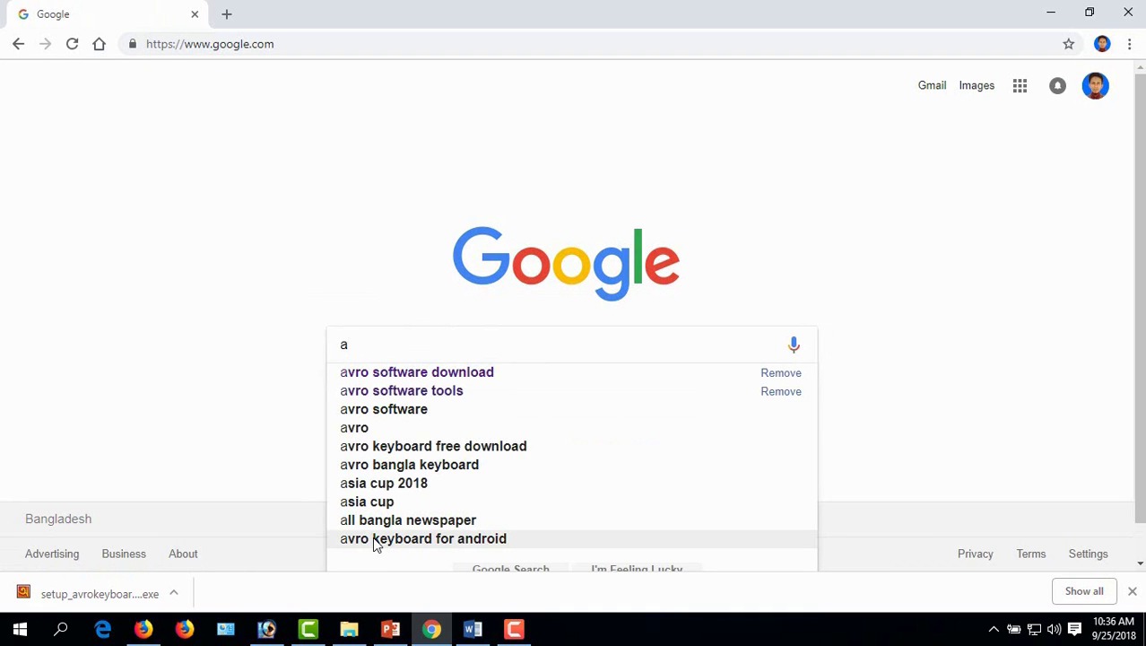
type("vro ")
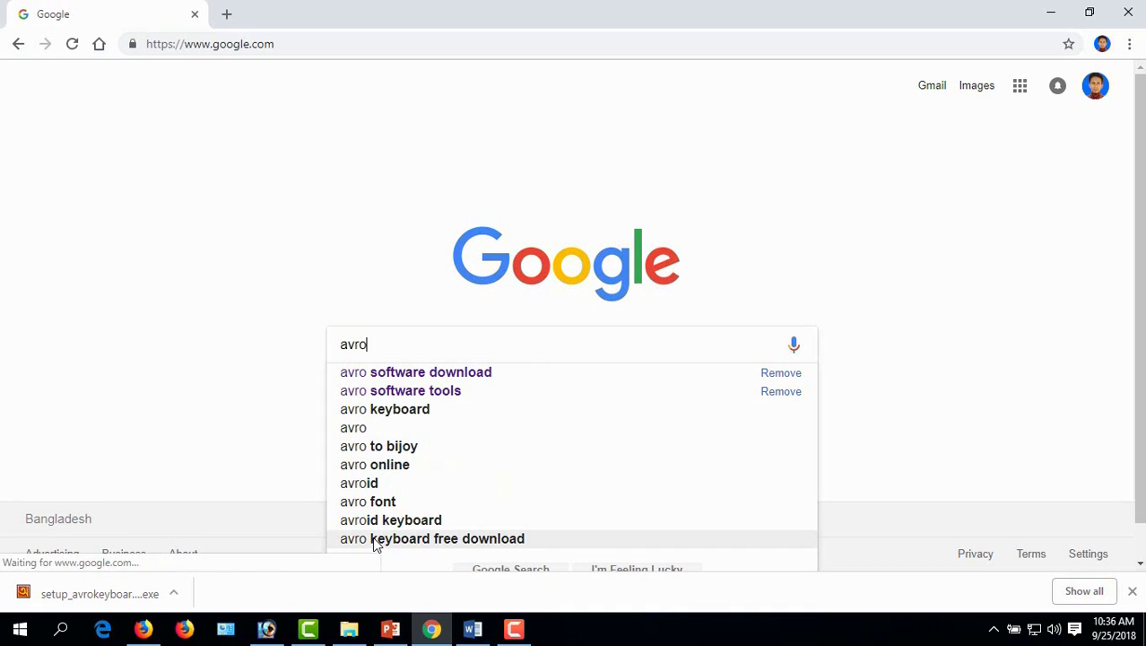
type("so")
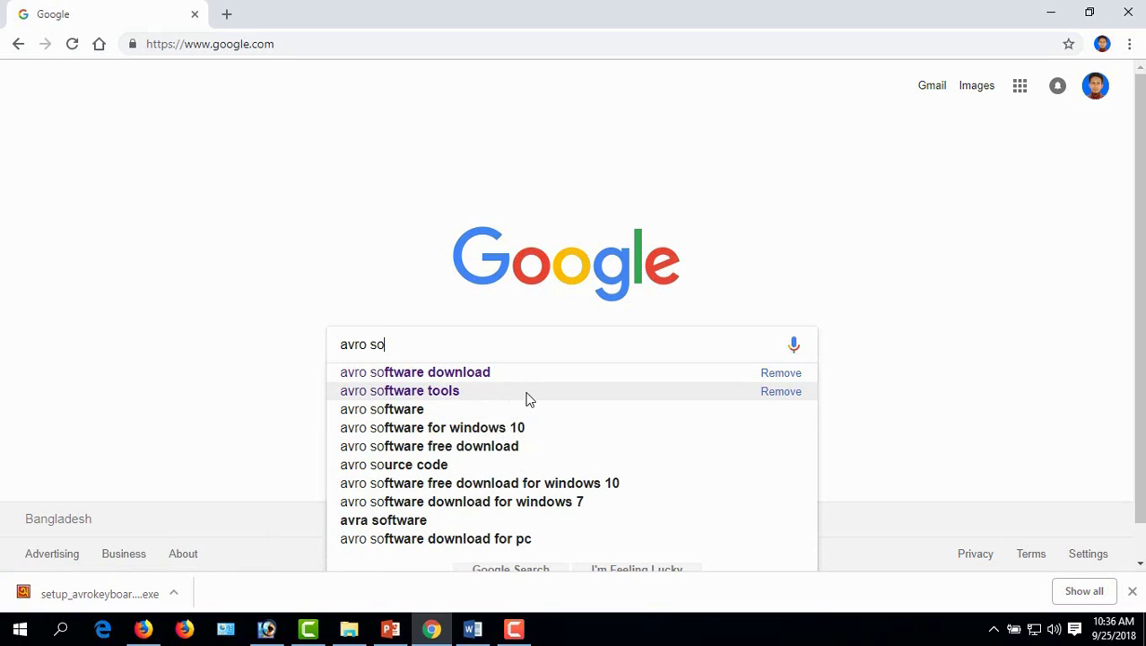
type("ftware")
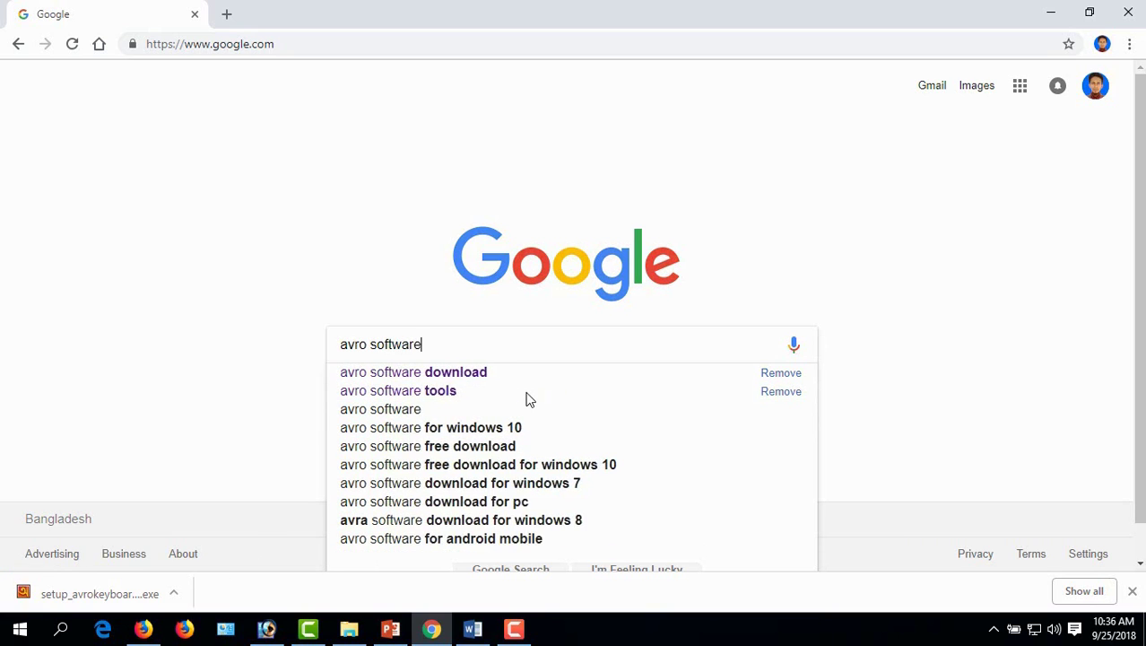
type(" download")
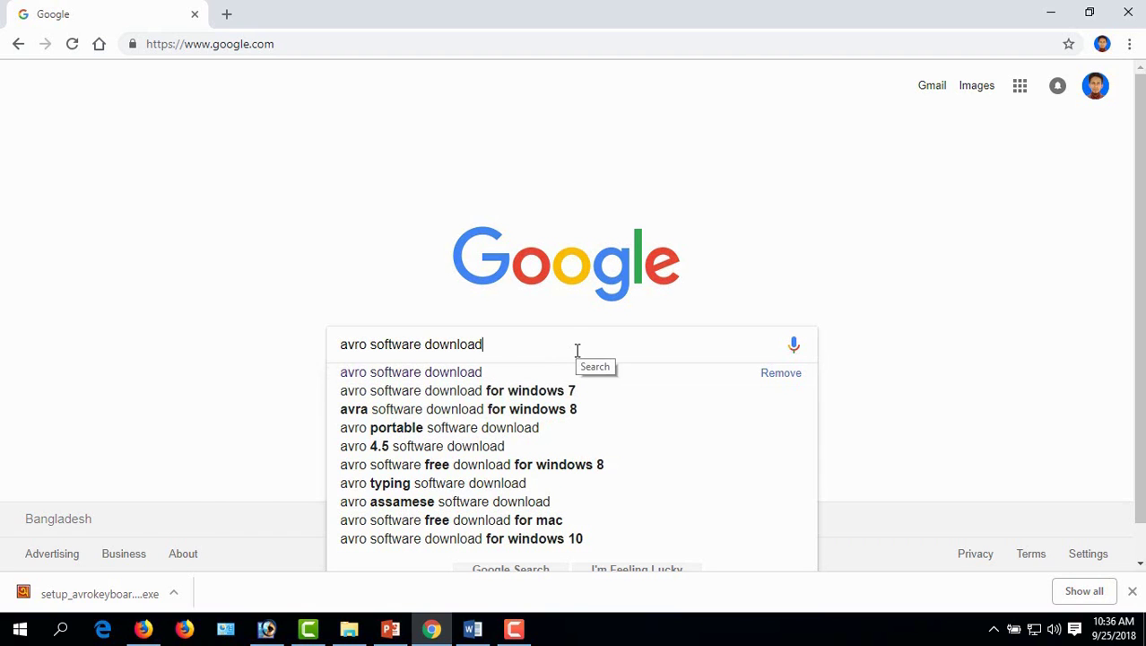
key("Return")
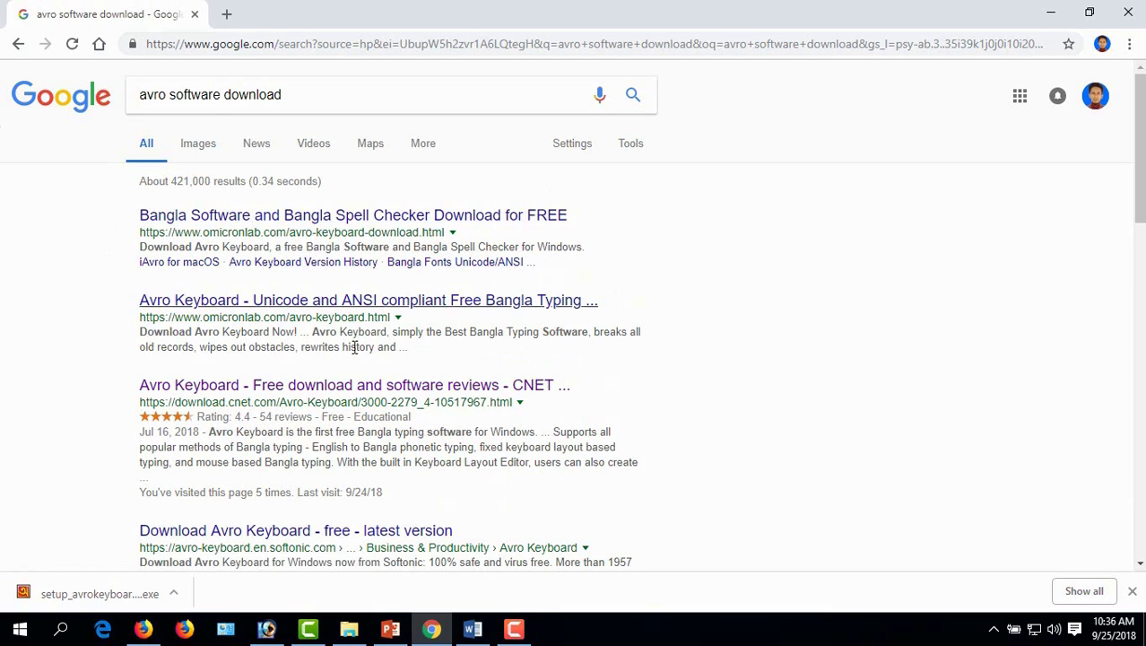
- Open the CNET result for Avro Keyboard and download the installer from its page
left_click(259, 383)
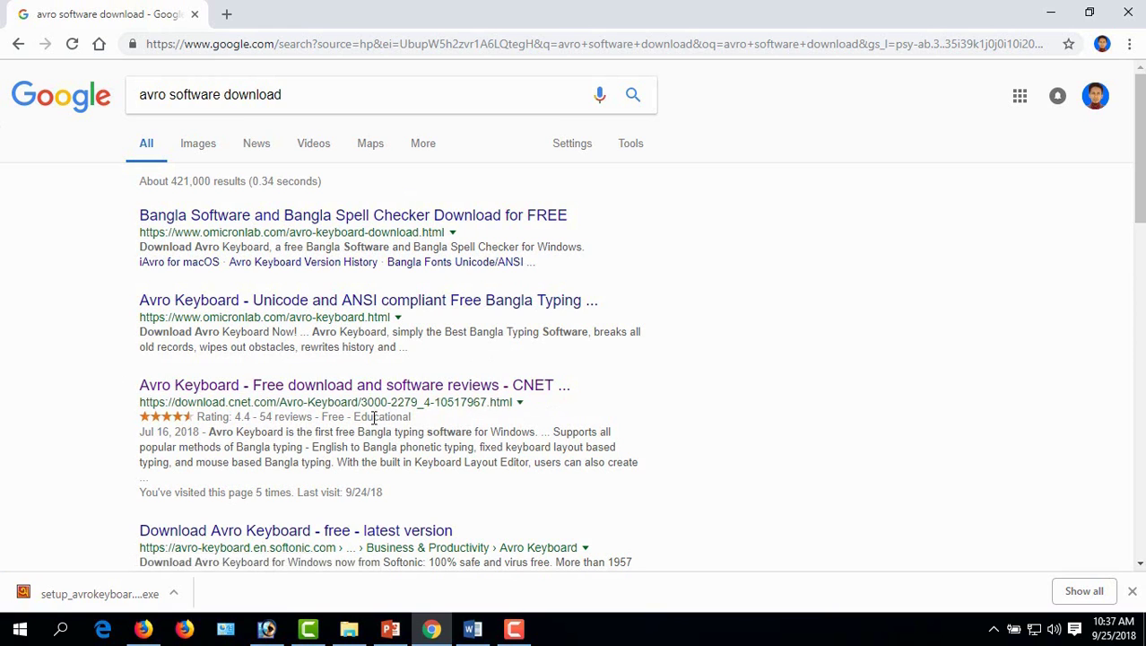
left_click(330, 389)
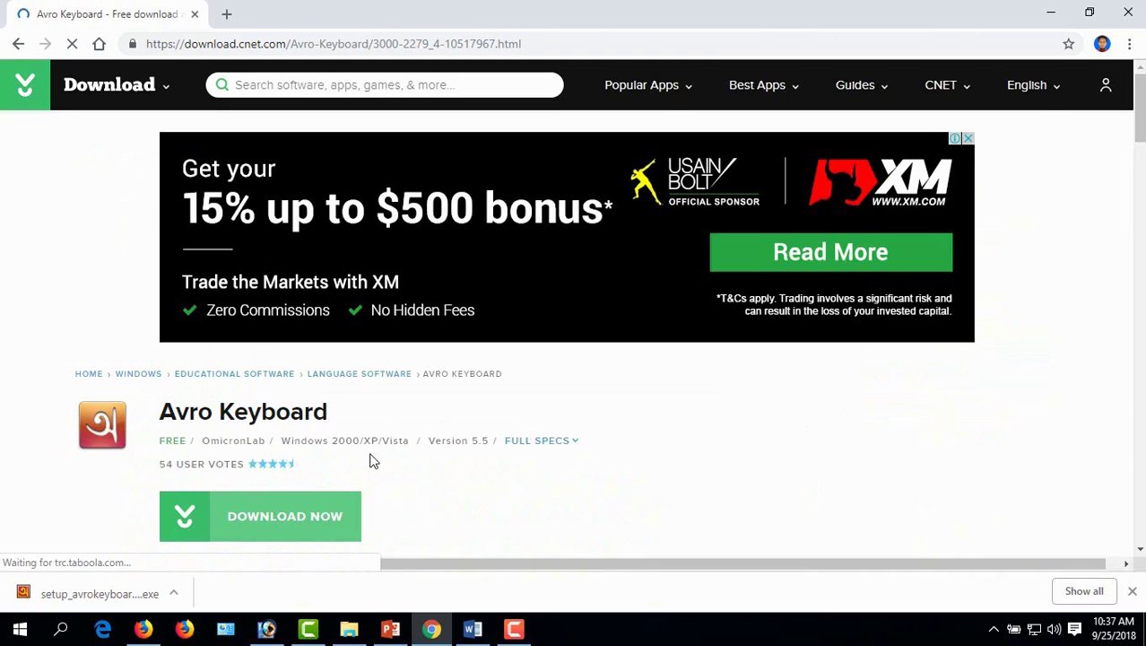
left_click(337, 533)
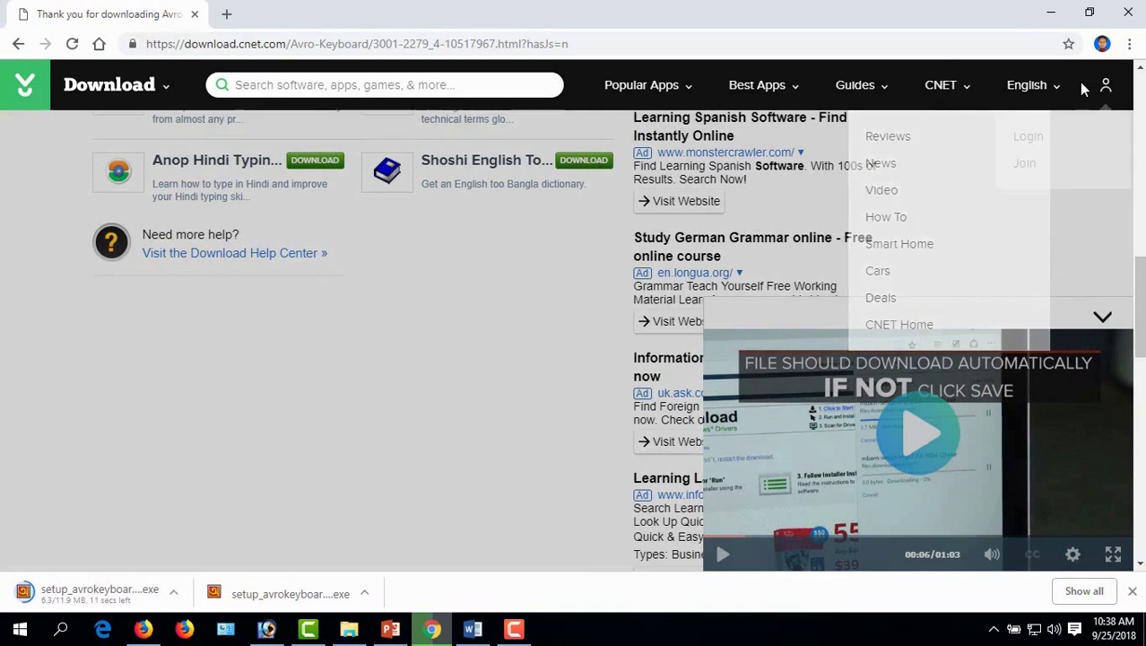
mouse_move(1060, 105)
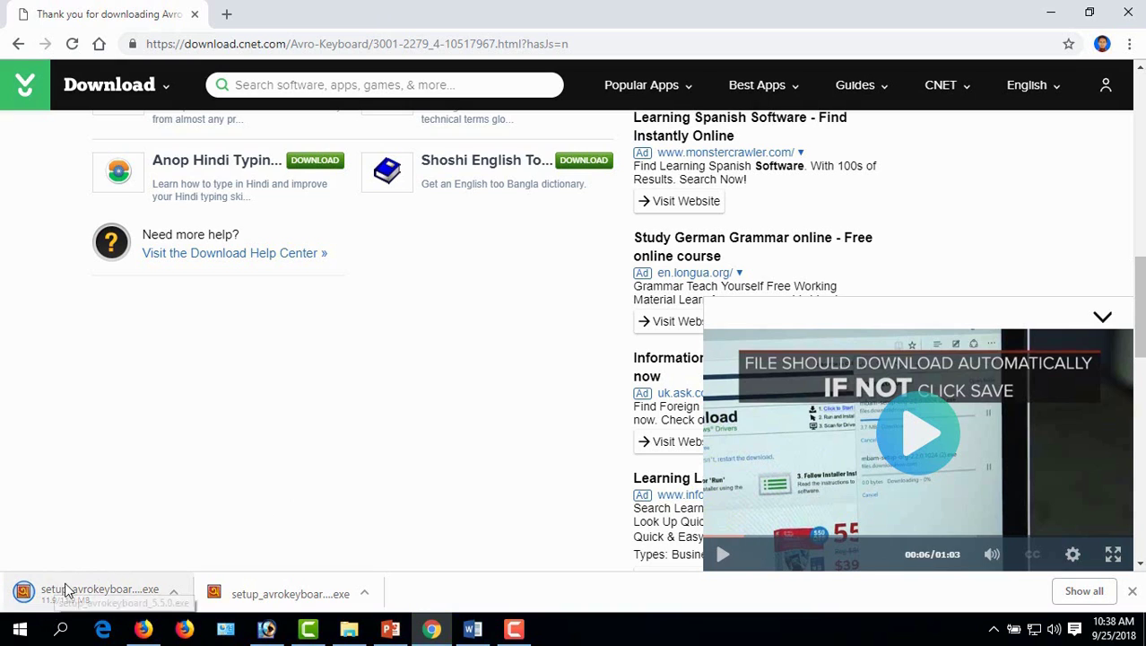
- Show the newly downloaded Avro installer in its folder, cut setup_avrokeyboard_5.5.0.exe, and close the folder window
left_click(174, 595)
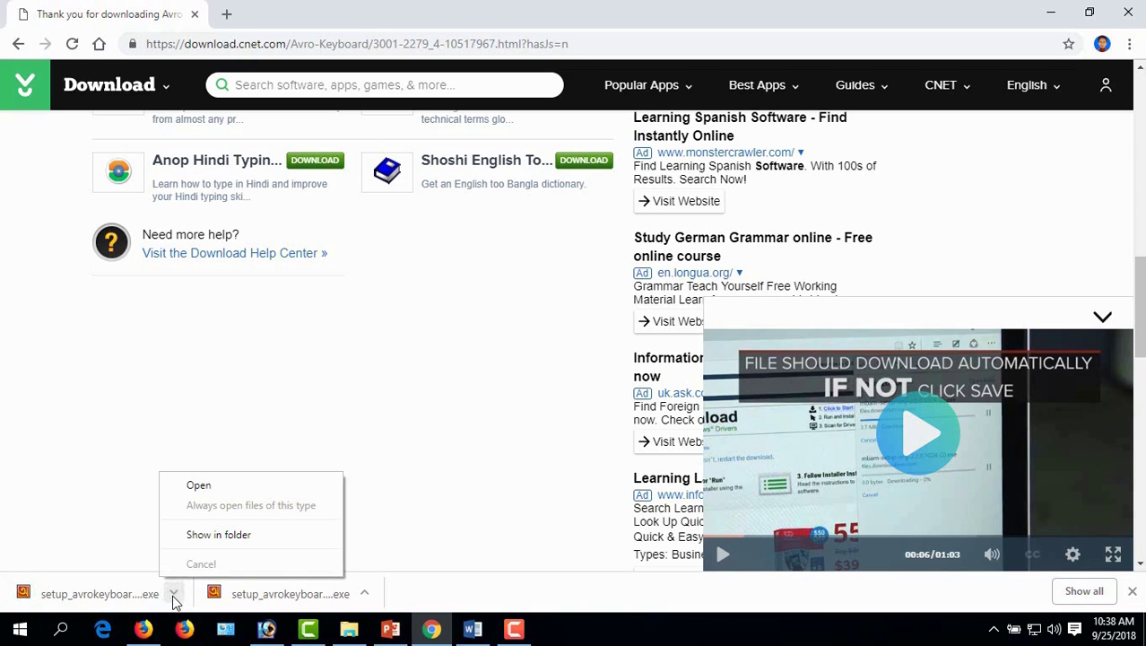
left_click(259, 534)
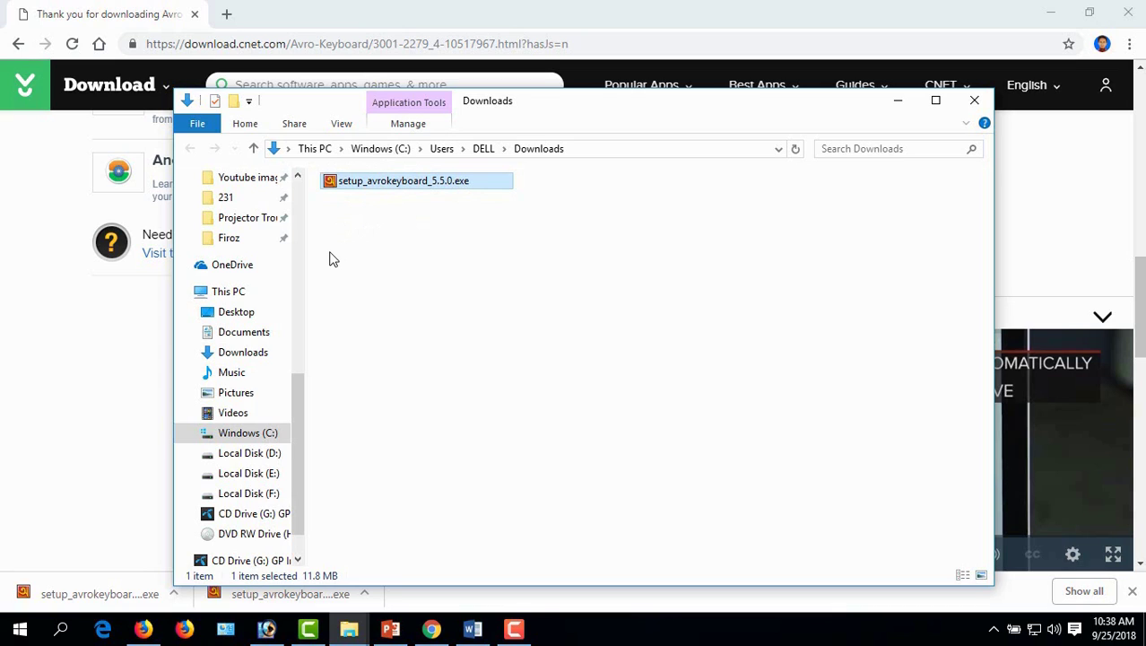
right_click(357, 185)
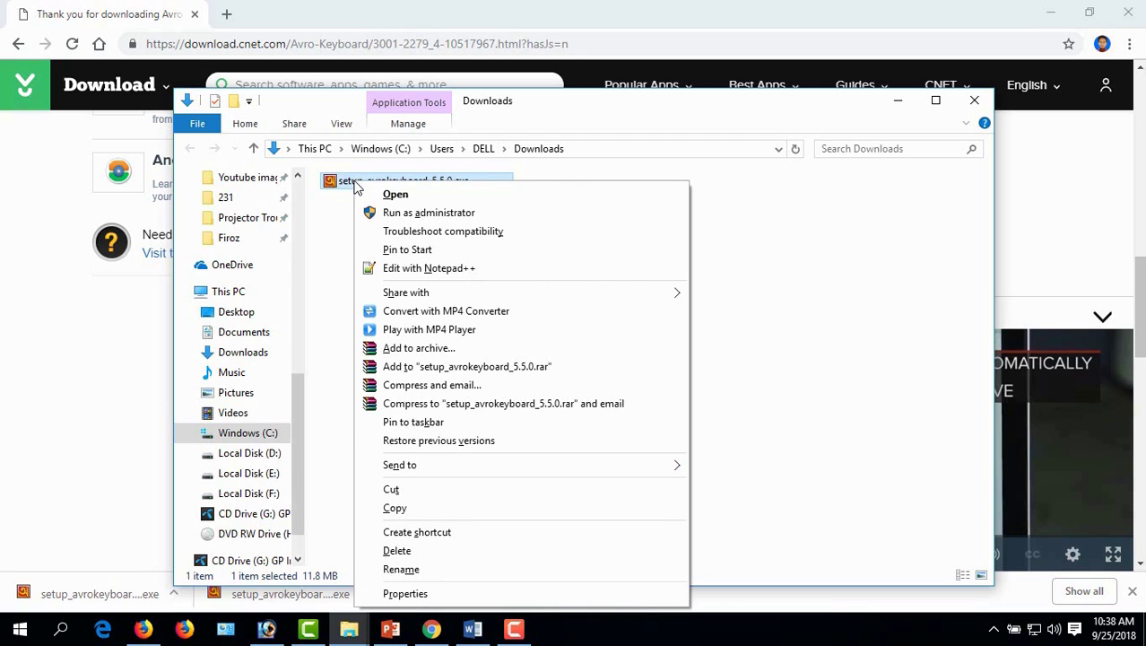
left_click(391, 489)
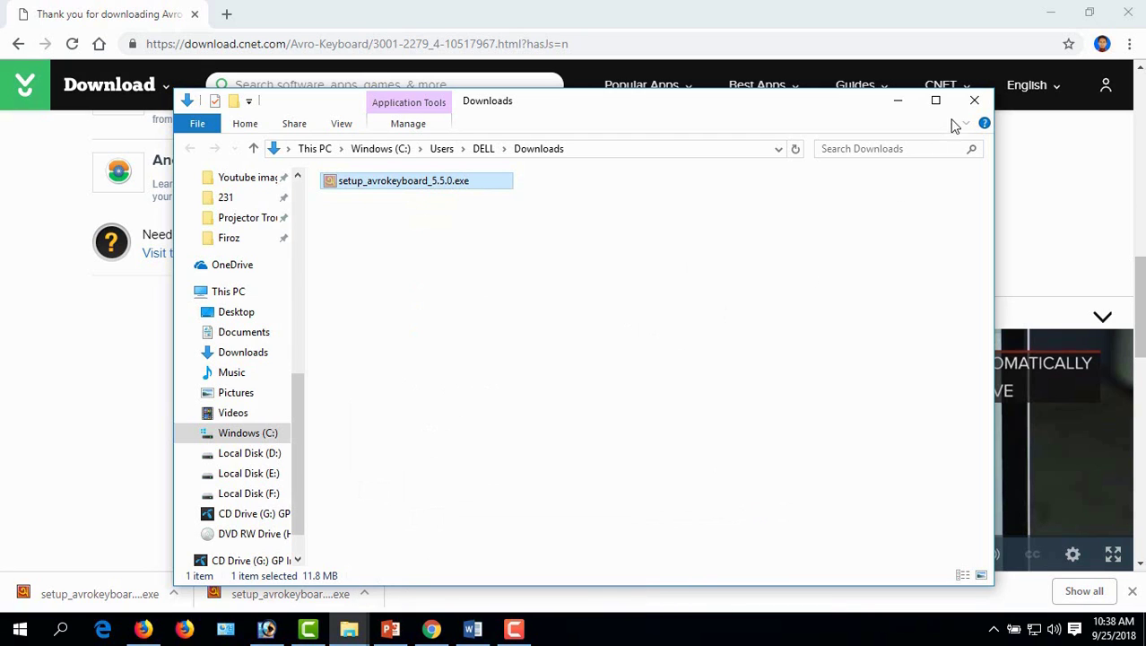
left_click(975, 103)
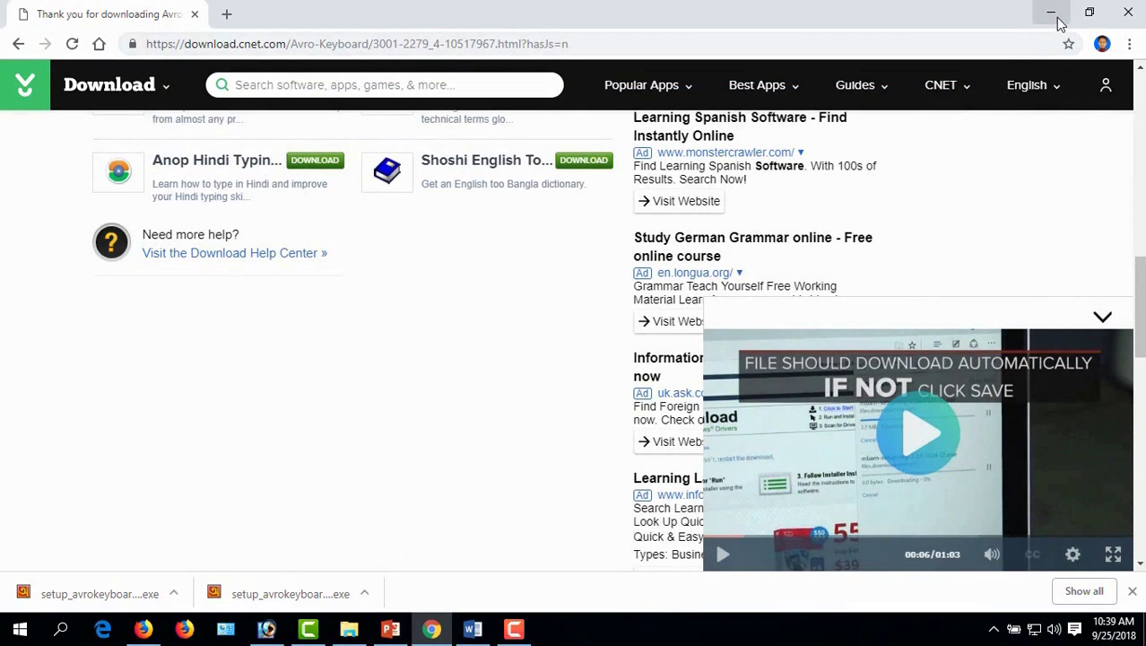
- Paste the cut Avro installer into the Sahab folder on the desktop, and minimize the folder window
left_click(1056, 16)
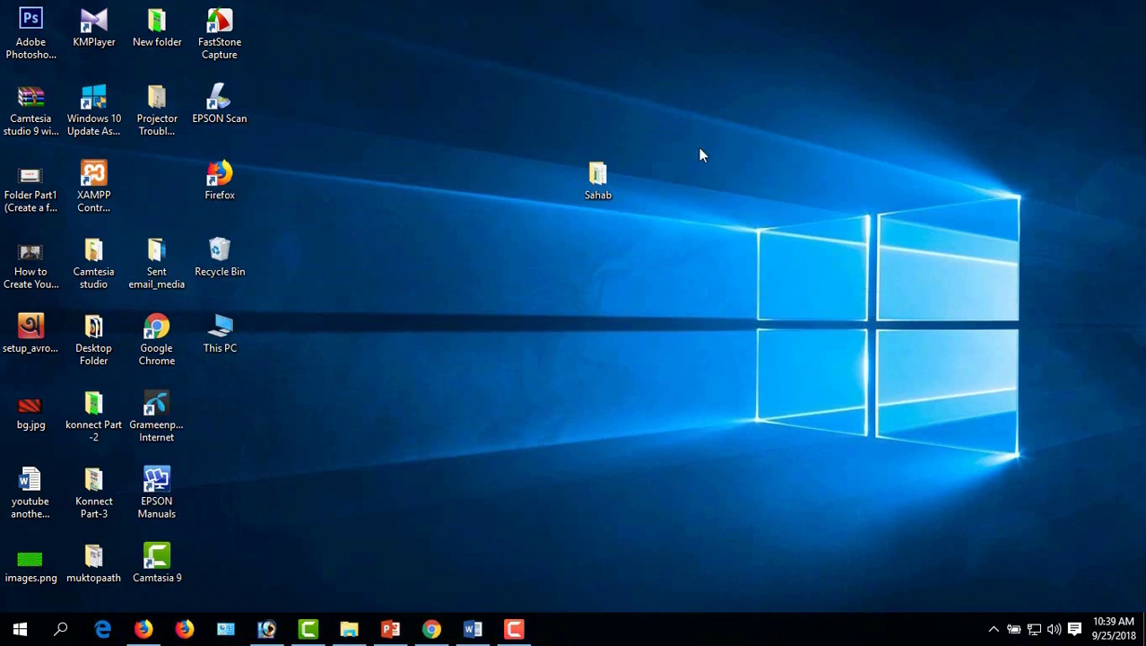
double_click(603, 190)
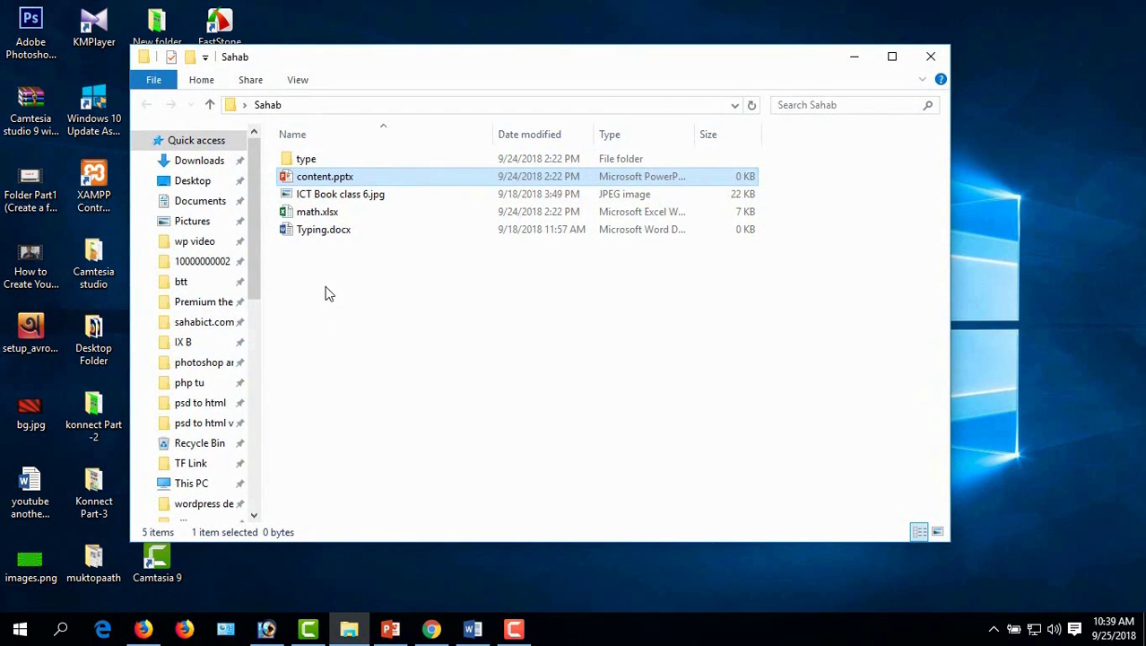
left_click(324, 285)
right_click(324, 285)
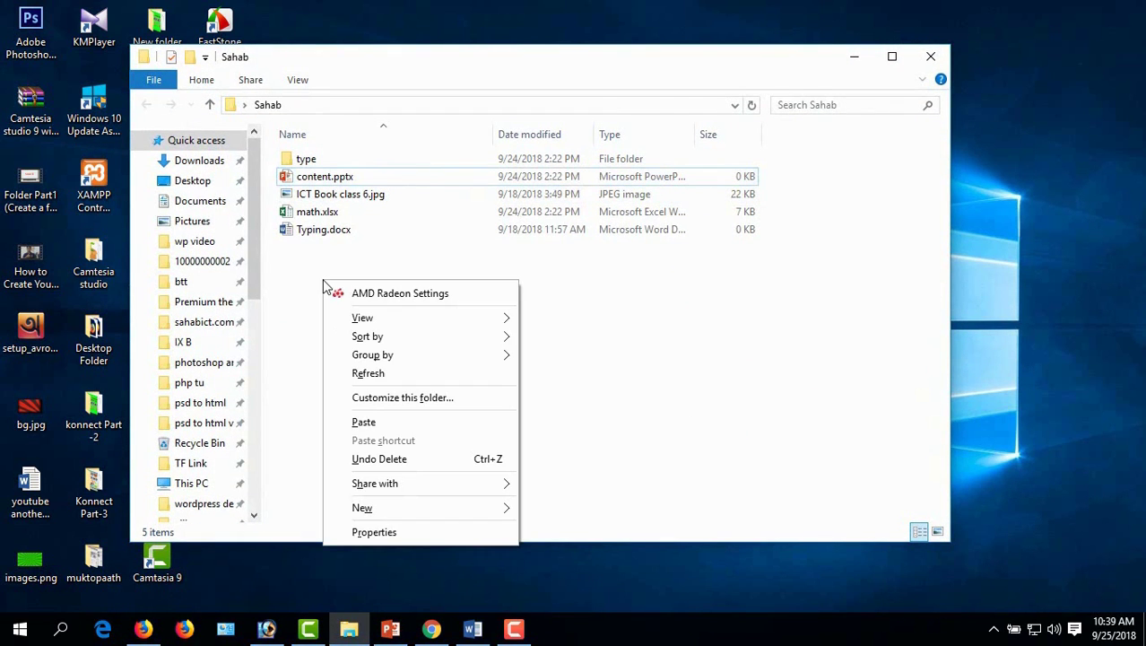
left_click(386, 423)
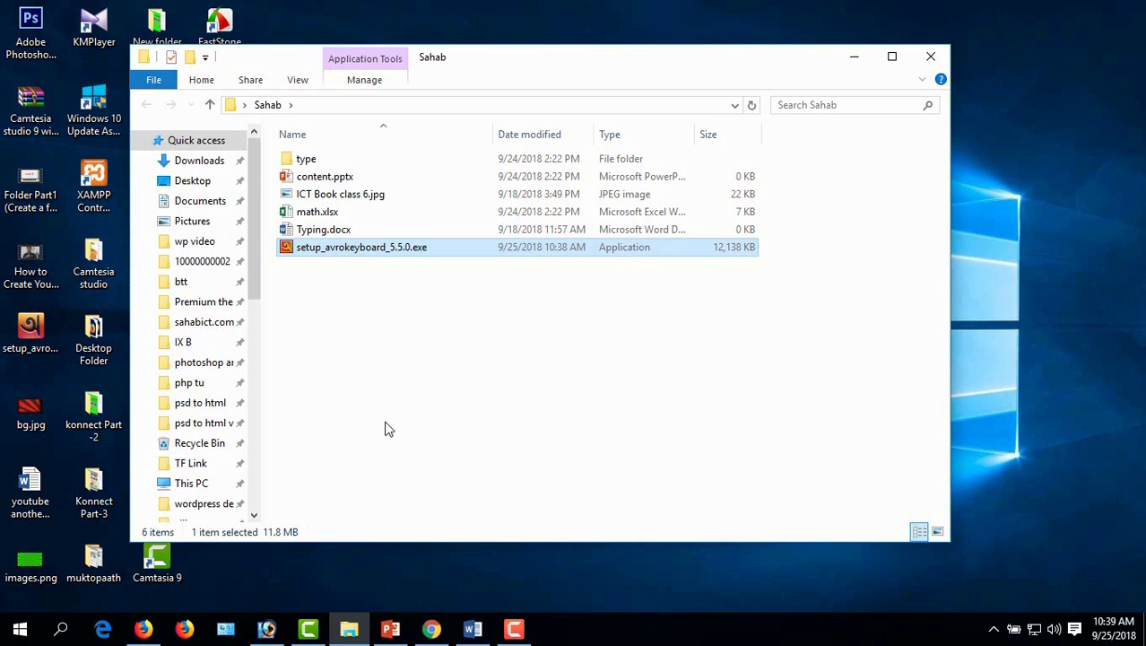
left_click(853, 56)
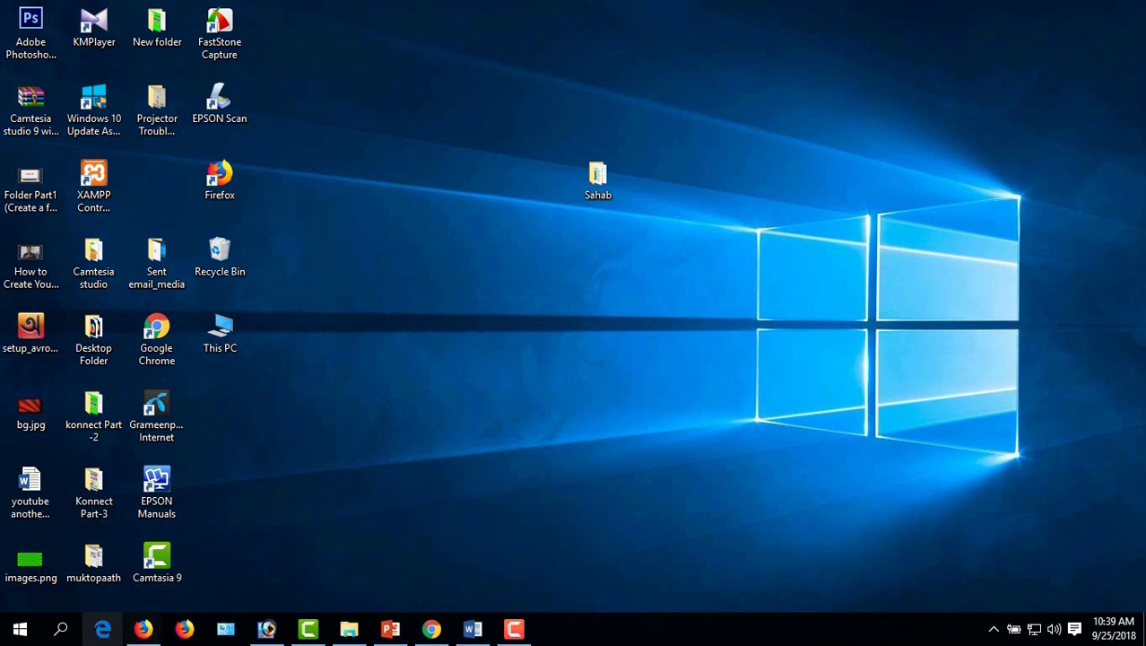
left_click(144, 628)
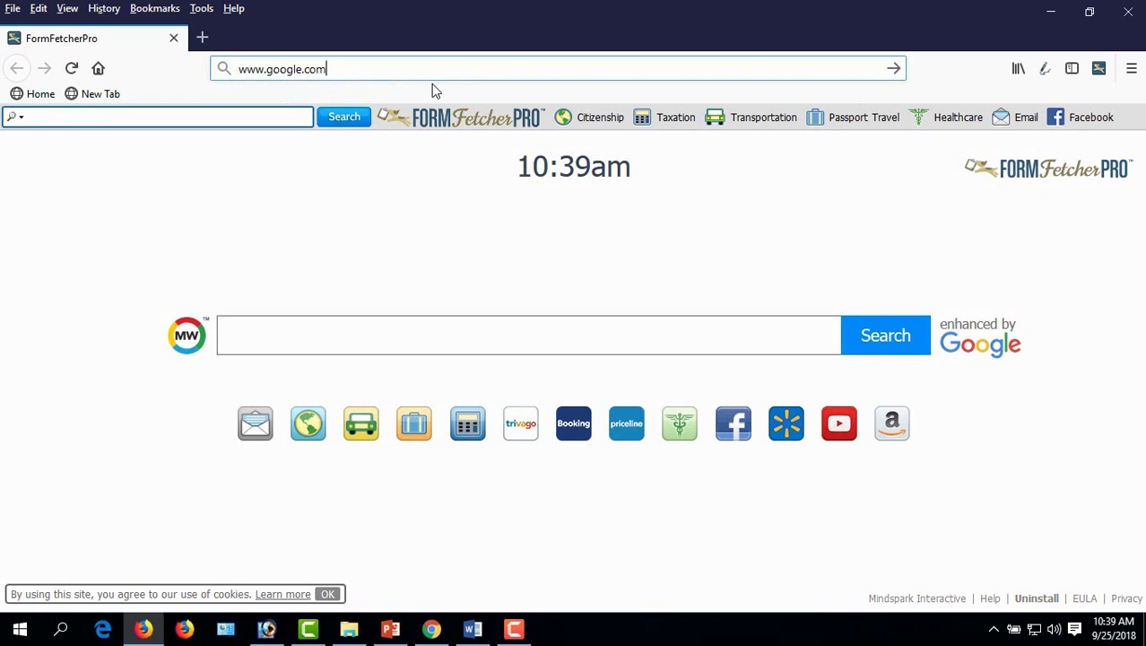
key("Return")
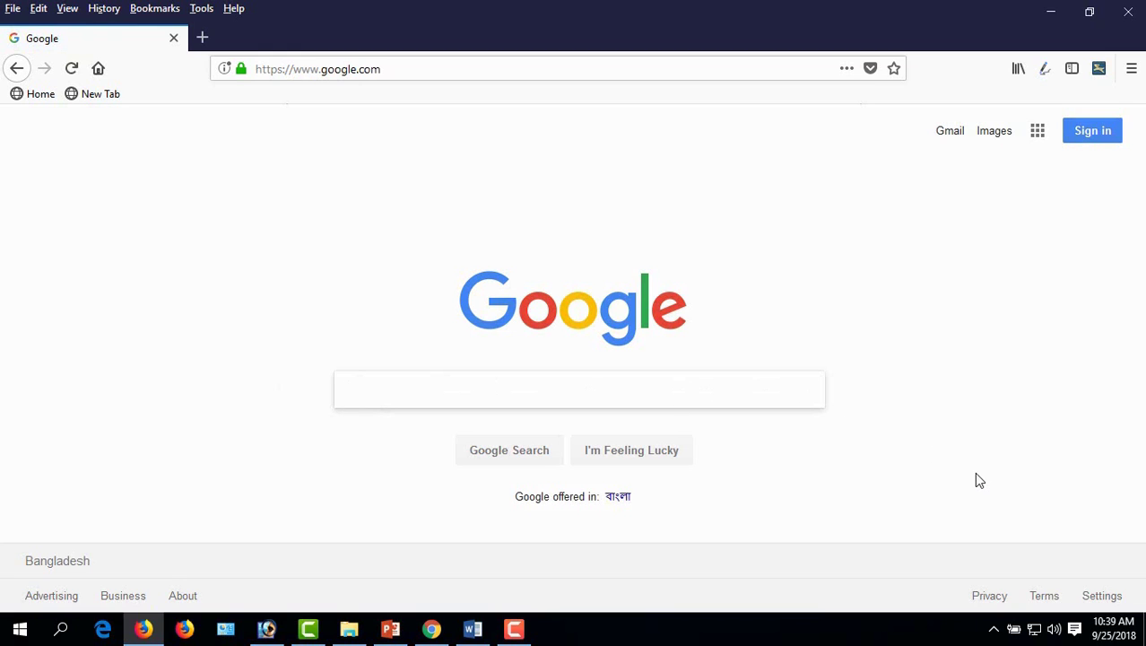
type("ik")
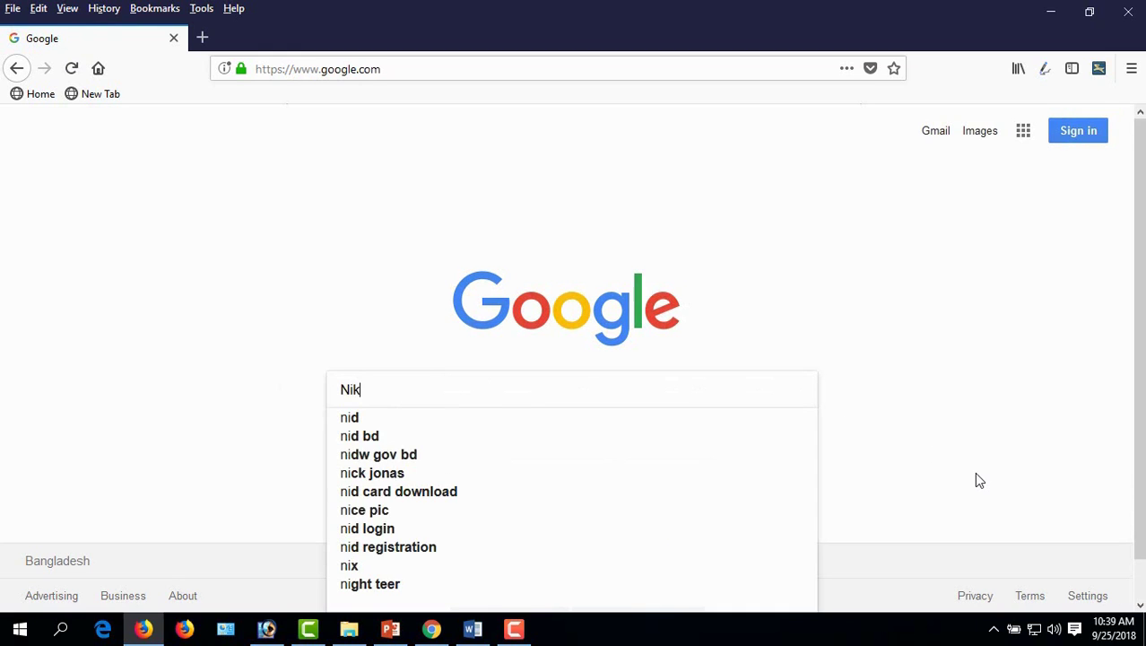
type("oshBA")
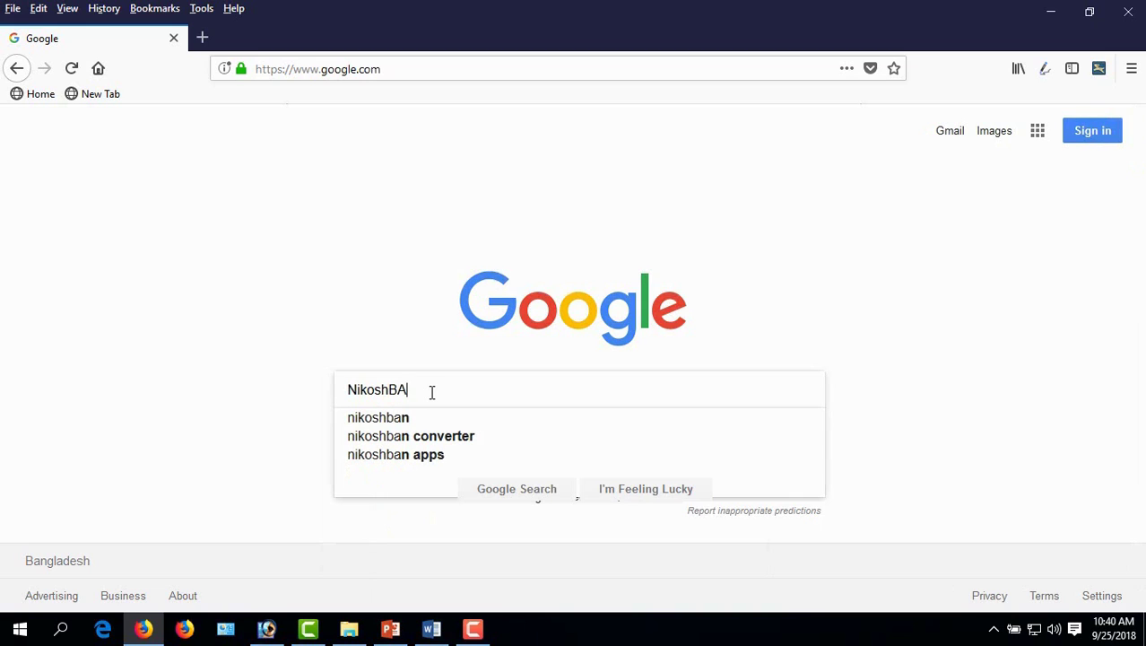
type("N")
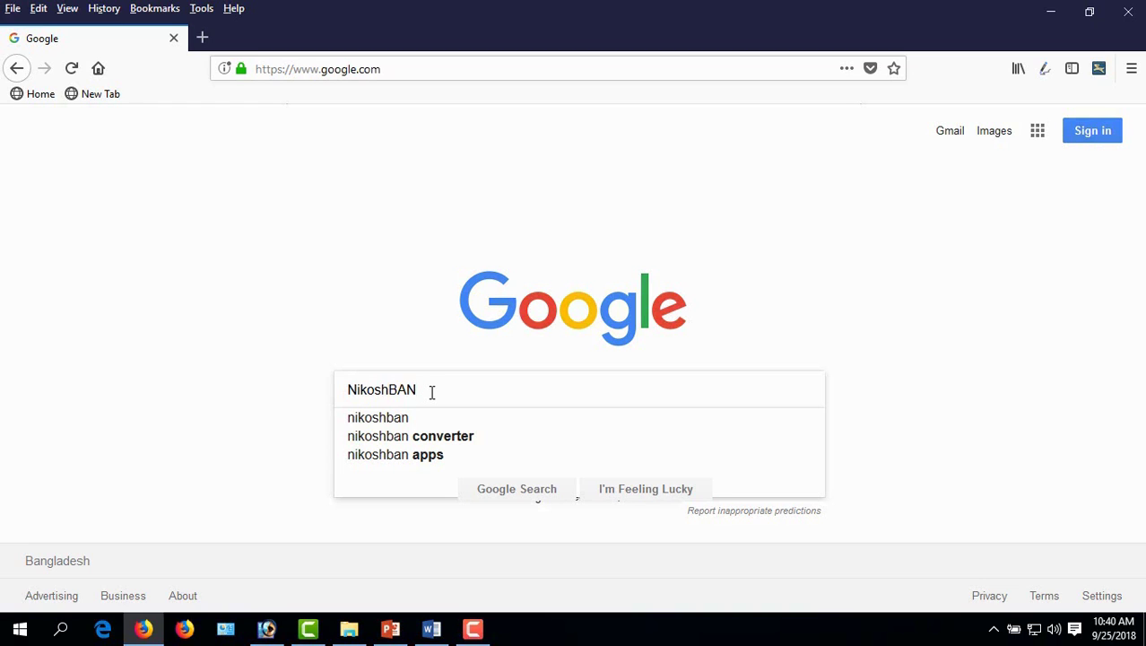
key("Return")
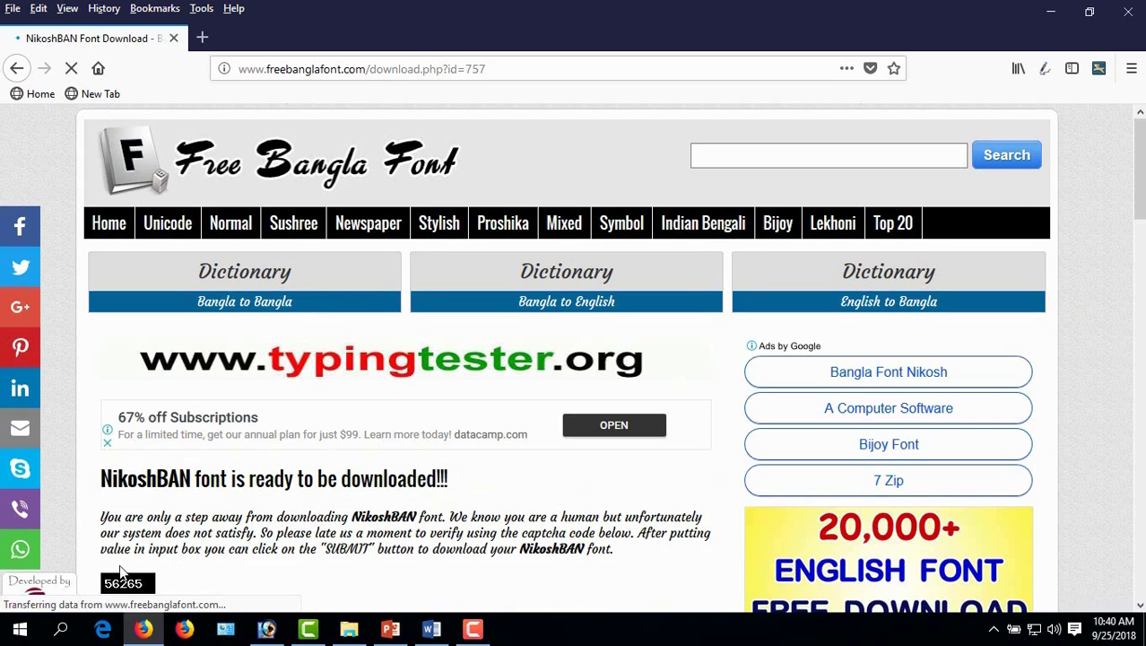
- Enter the captcha code to download NikoshBAN.zip, opening it with WinRAR archiver, and close the licence notice and archive window
left_click(1139, 606)
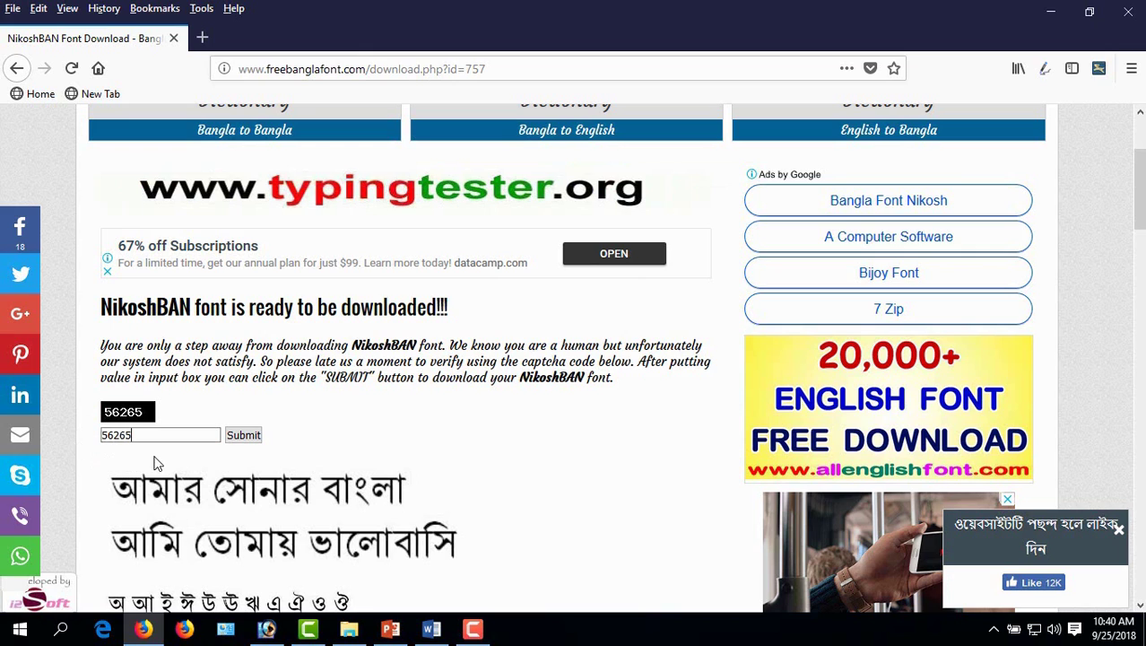
left_click(240, 439)
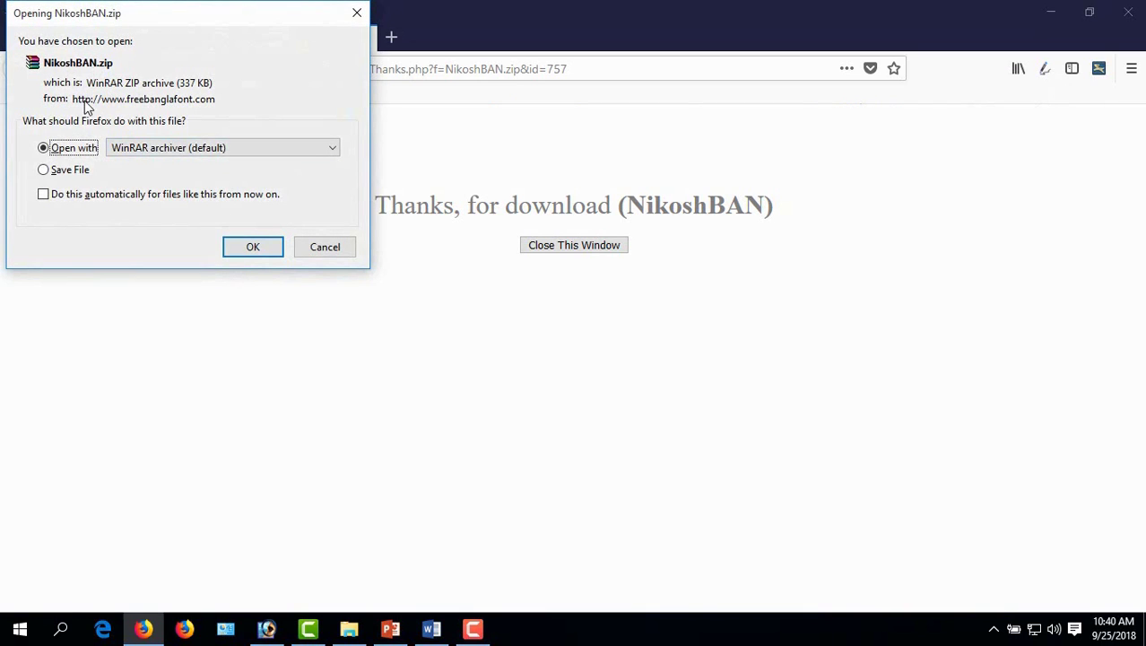
left_click(250, 246)
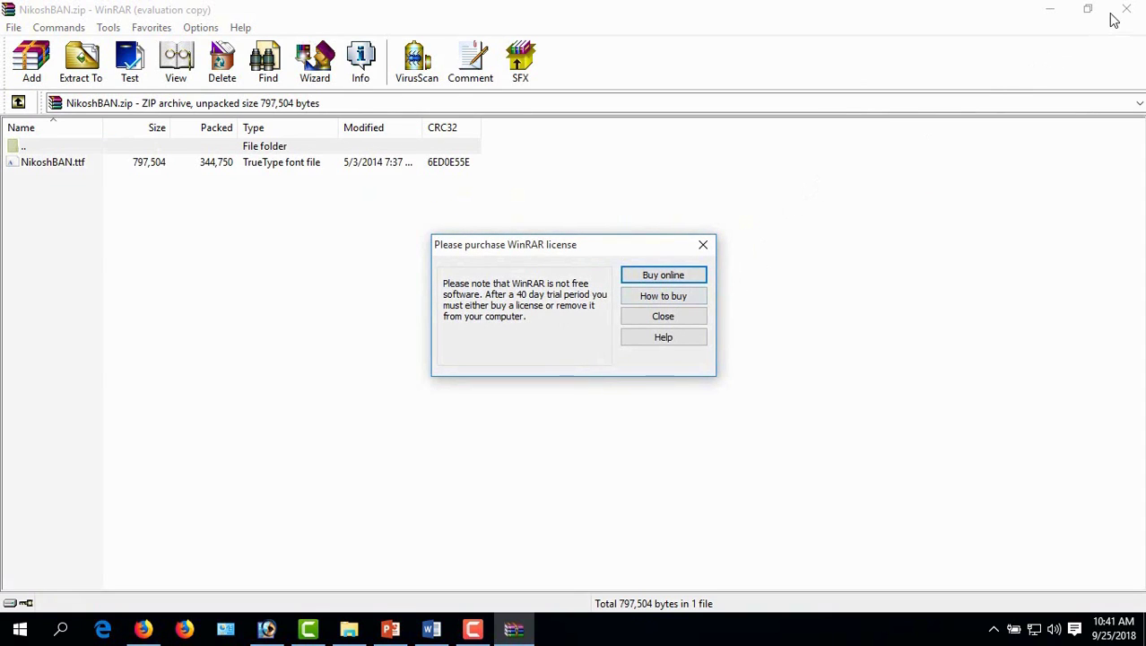
left_click(703, 246)
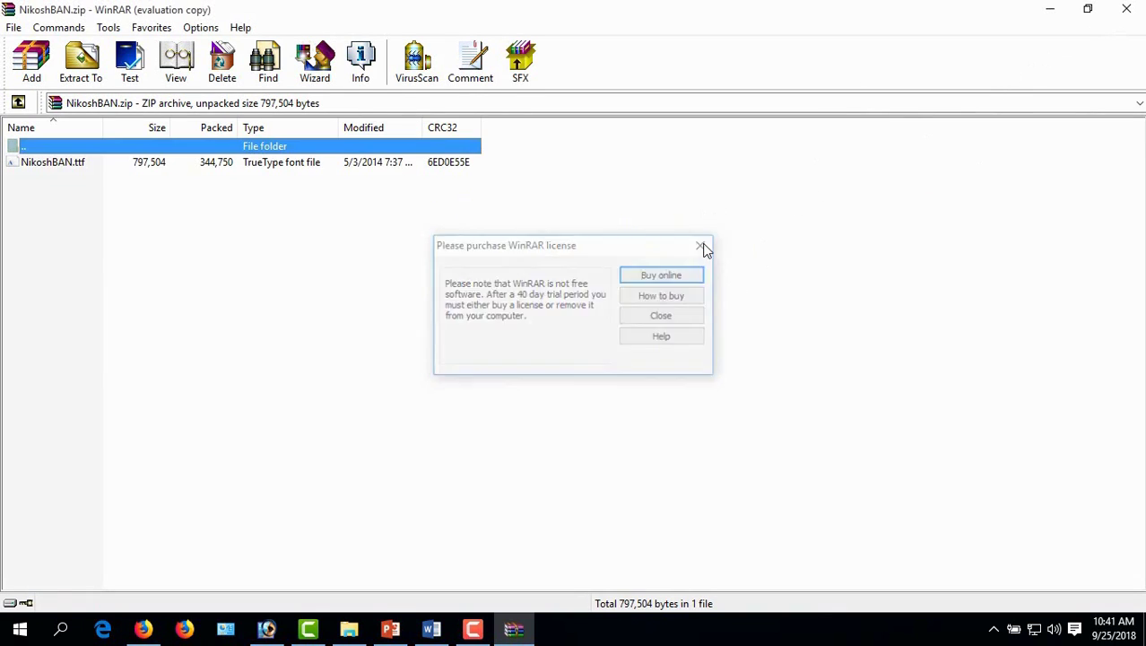
left_click(1128, 11)
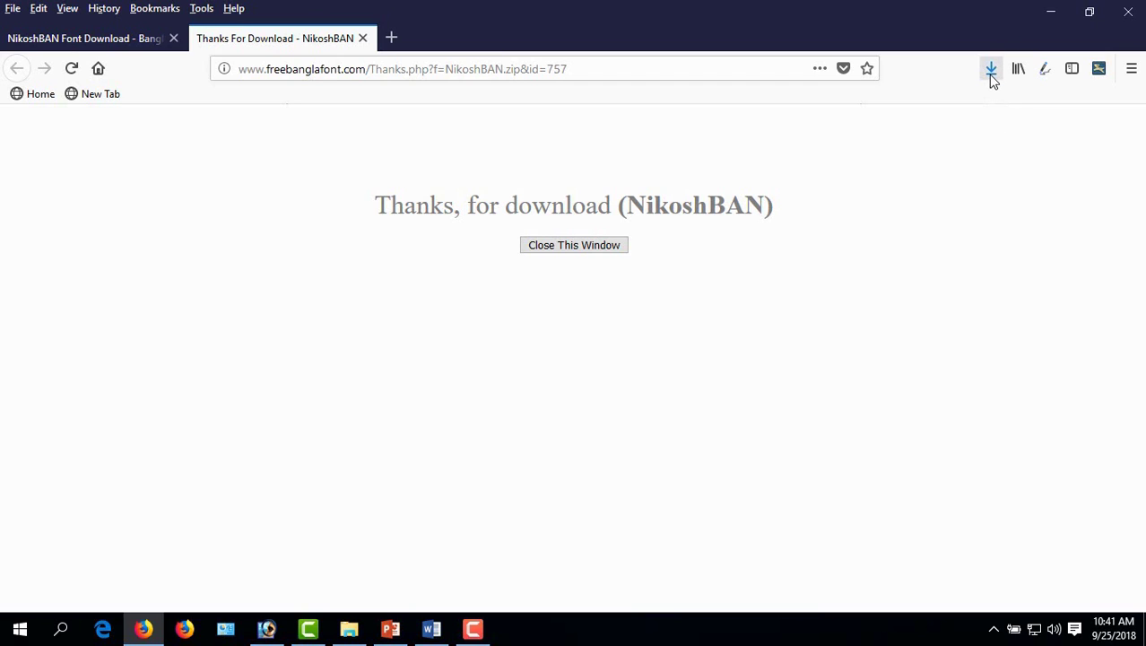
- Show the downloaded NikoshBAN.zip in its containing folder, cut the archive, and close the folder window
left_click(992, 70)
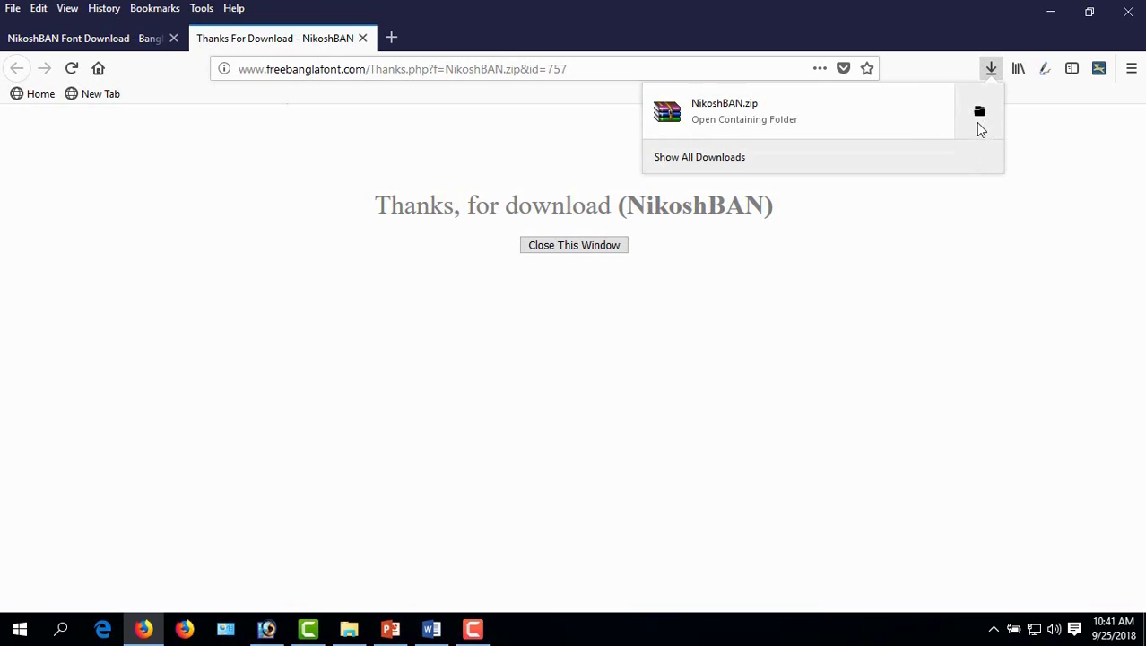
left_click(980, 114)
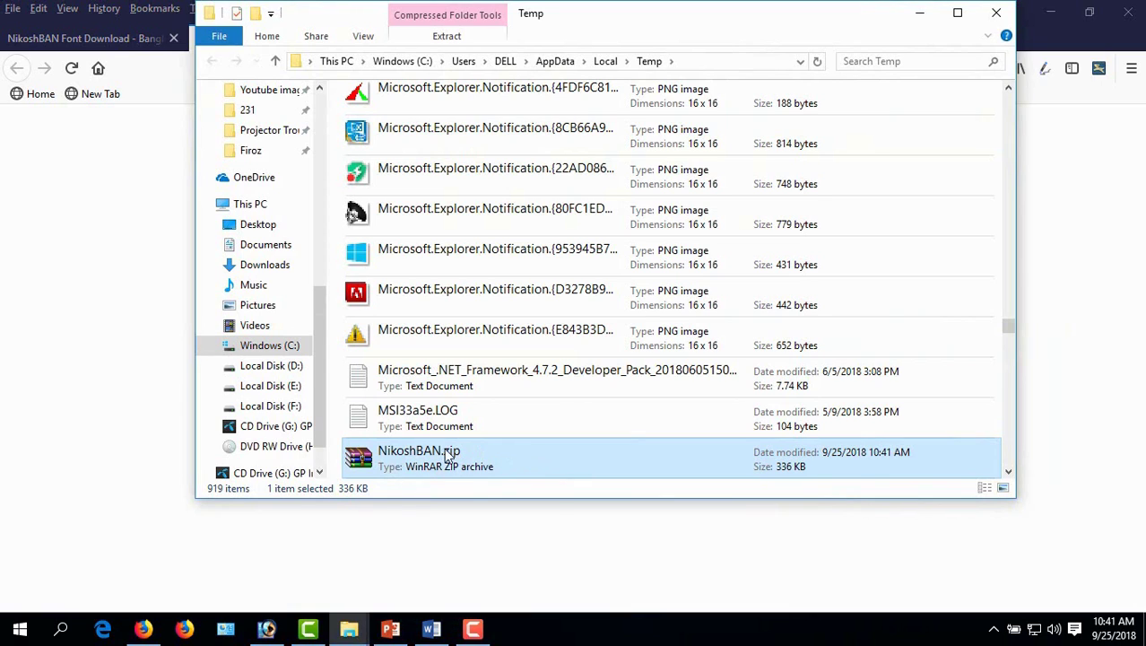
right_click(397, 459)
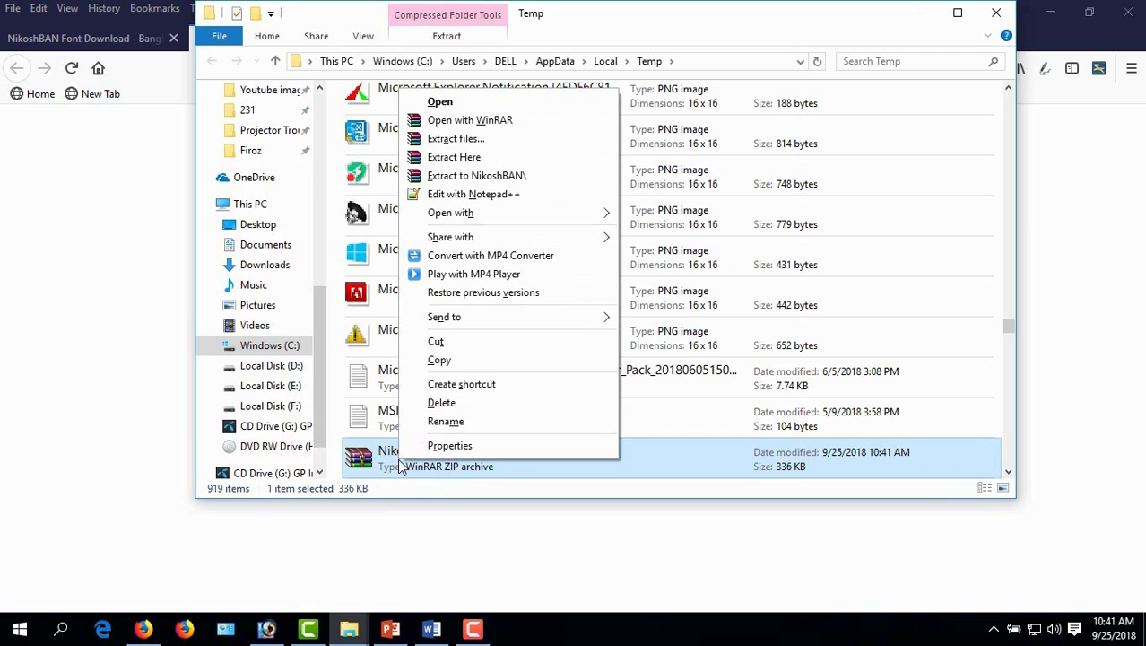
left_click(436, 341)
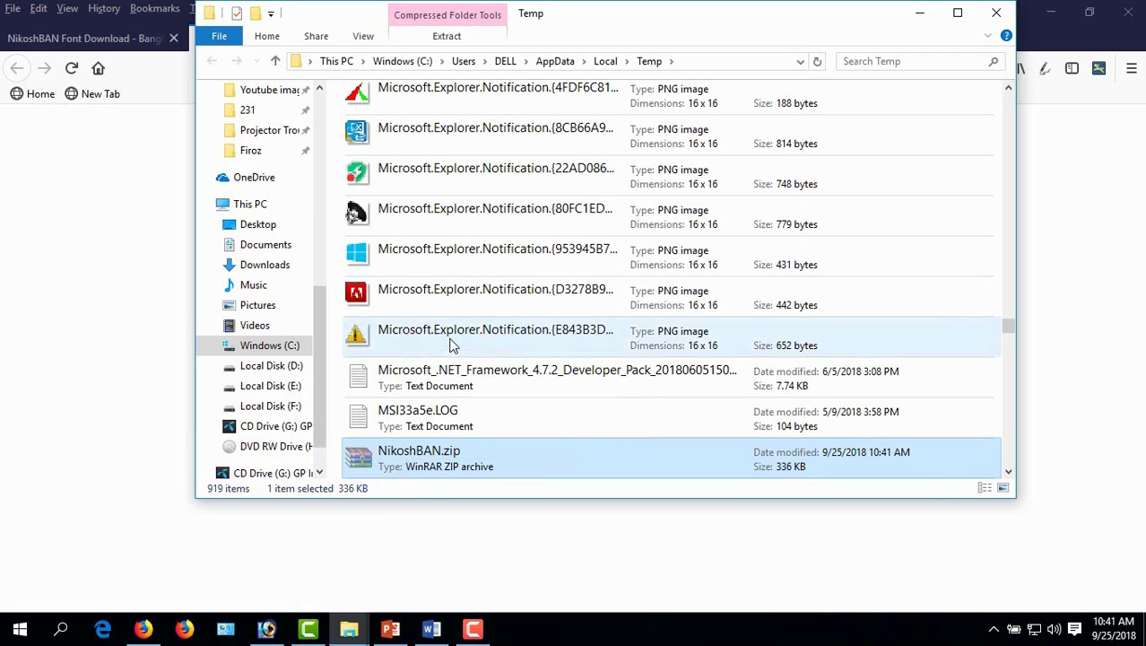
left_click(997, 15)
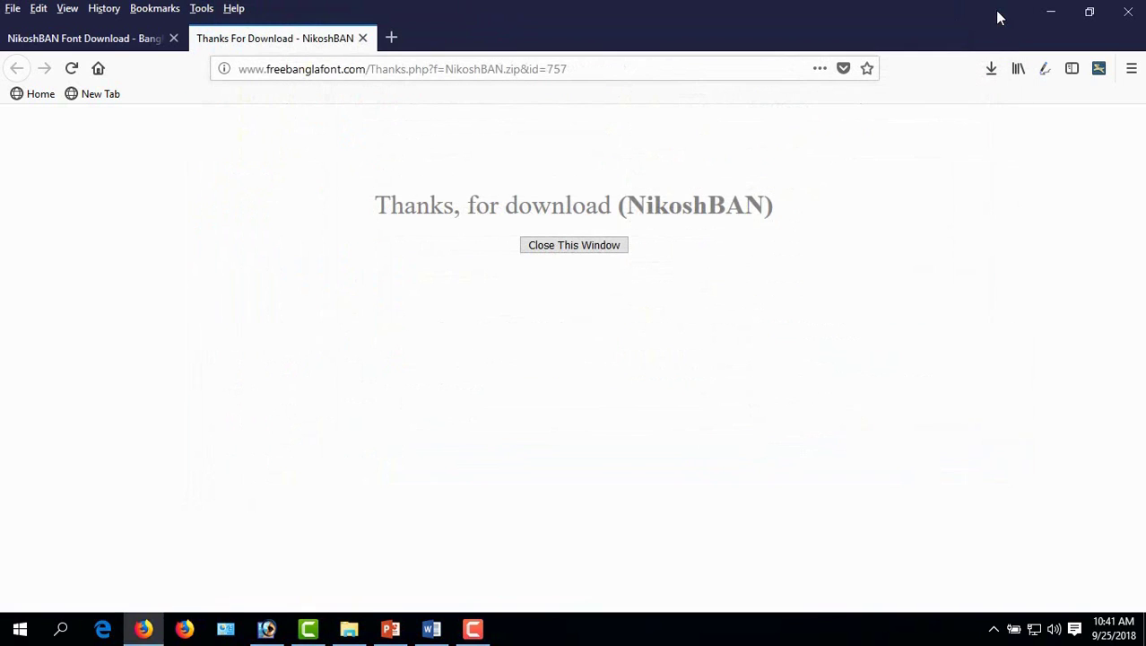
- Minimize the browser and paste the cut NikoshBAN.zip into the Sahab folder on the desktop
left_click(1049, 16)
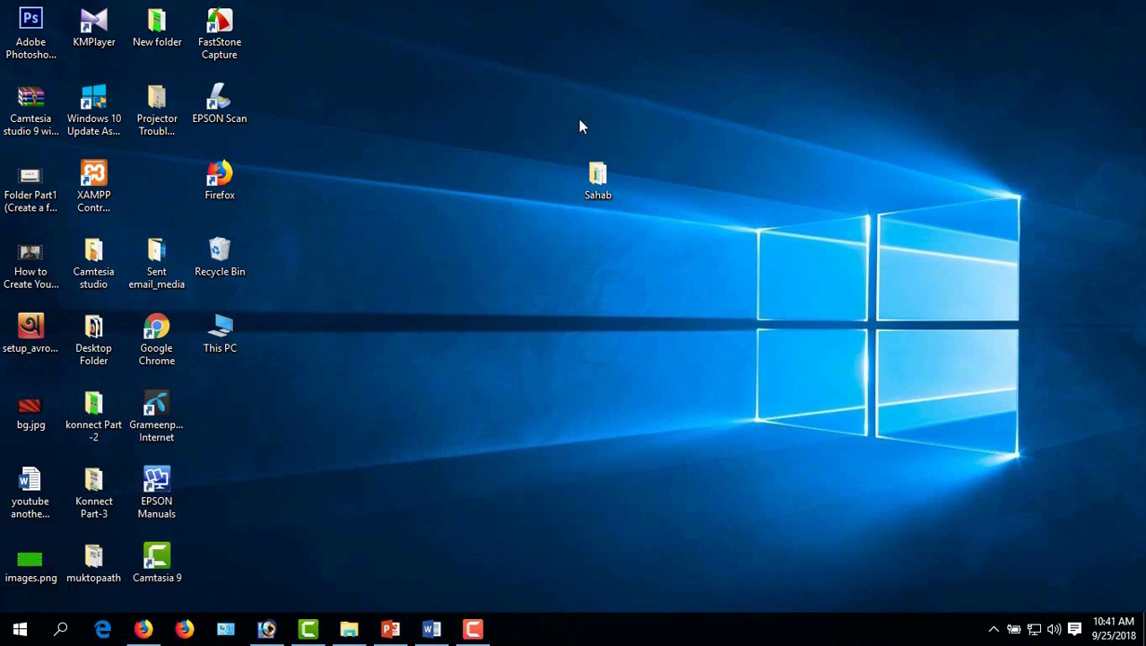
double_click(602, 190)
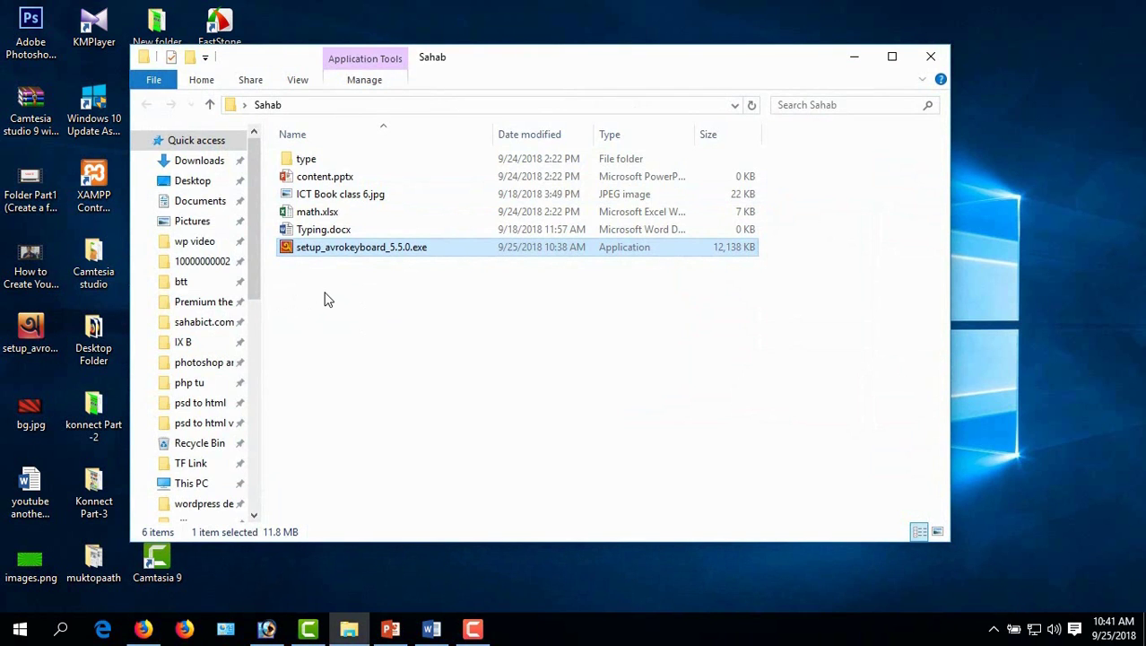
right_click(326, 294)
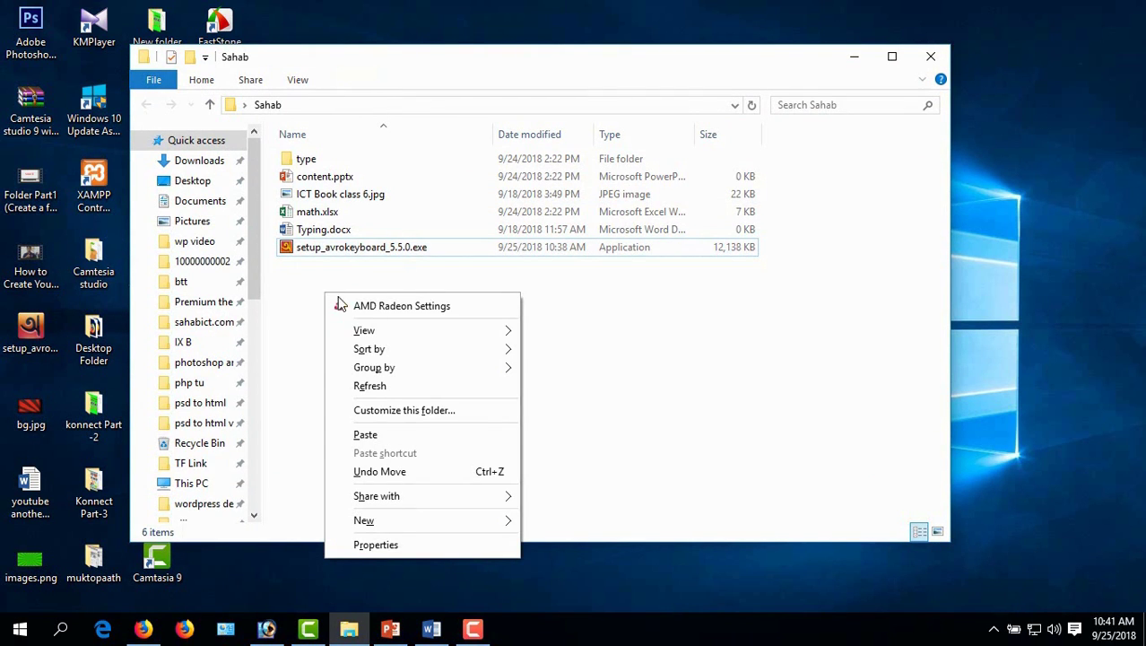
left_click(365, 434)
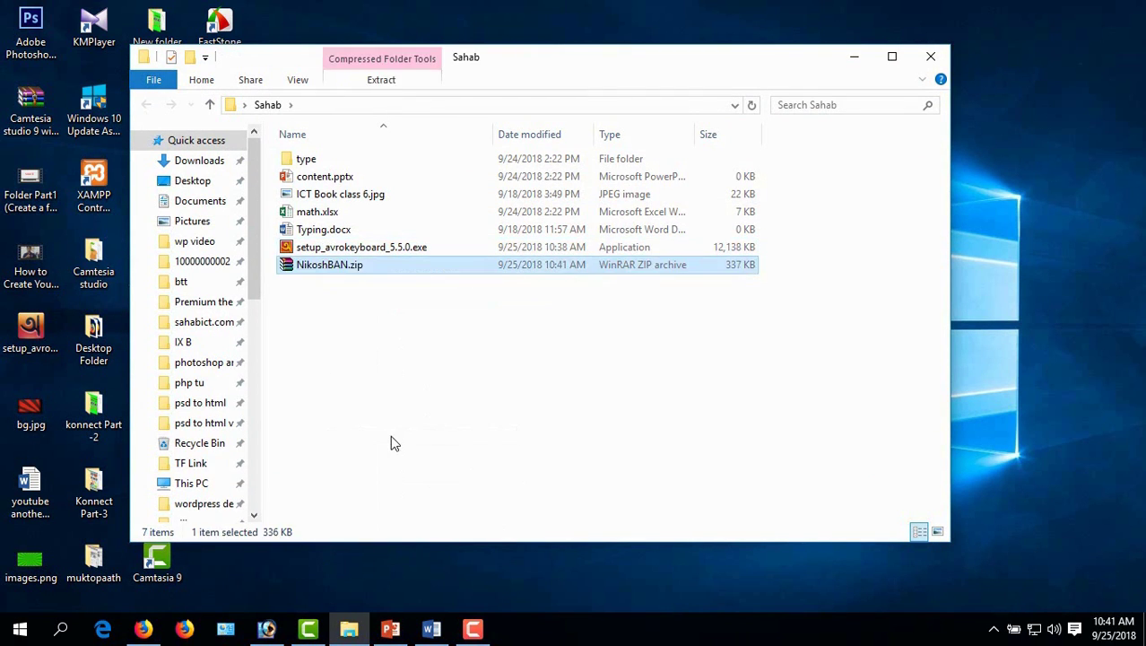
left_click(344, 311)
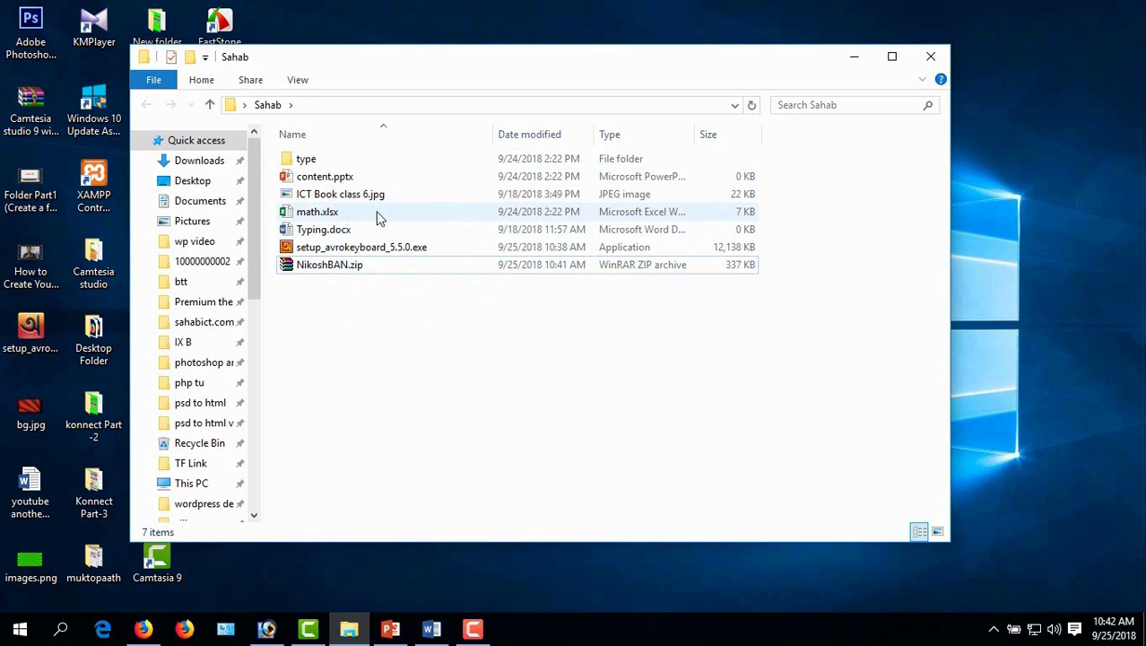
- Extract NikoshBAN.zip directly into the Sahab folder
left_click(300, 267)
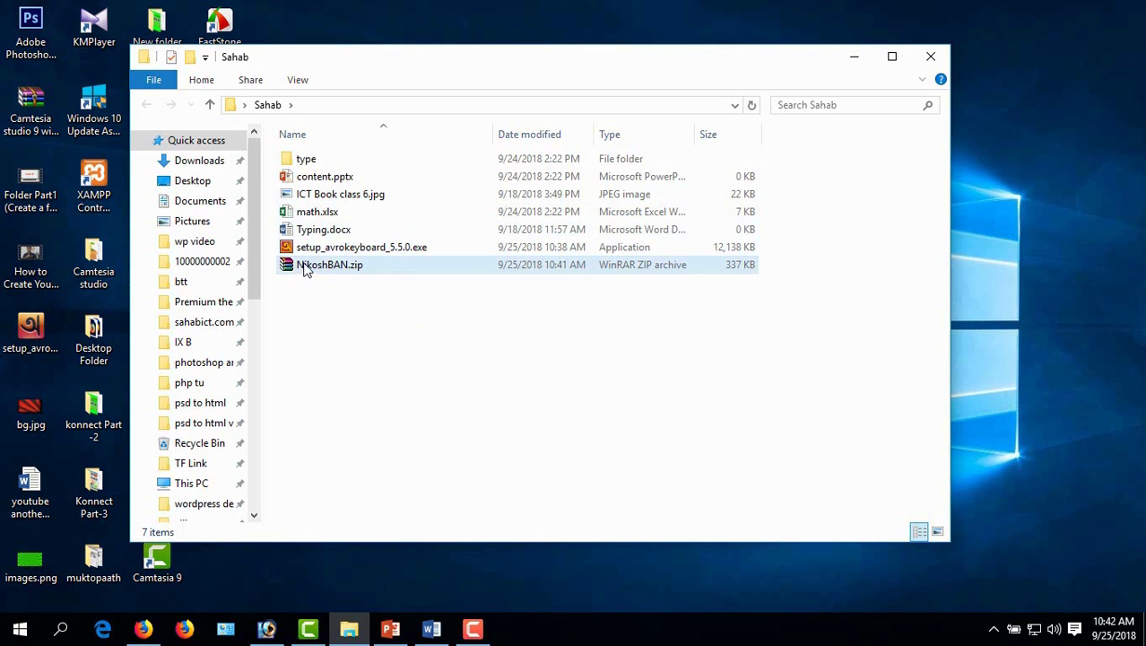
right_click(305, 269)
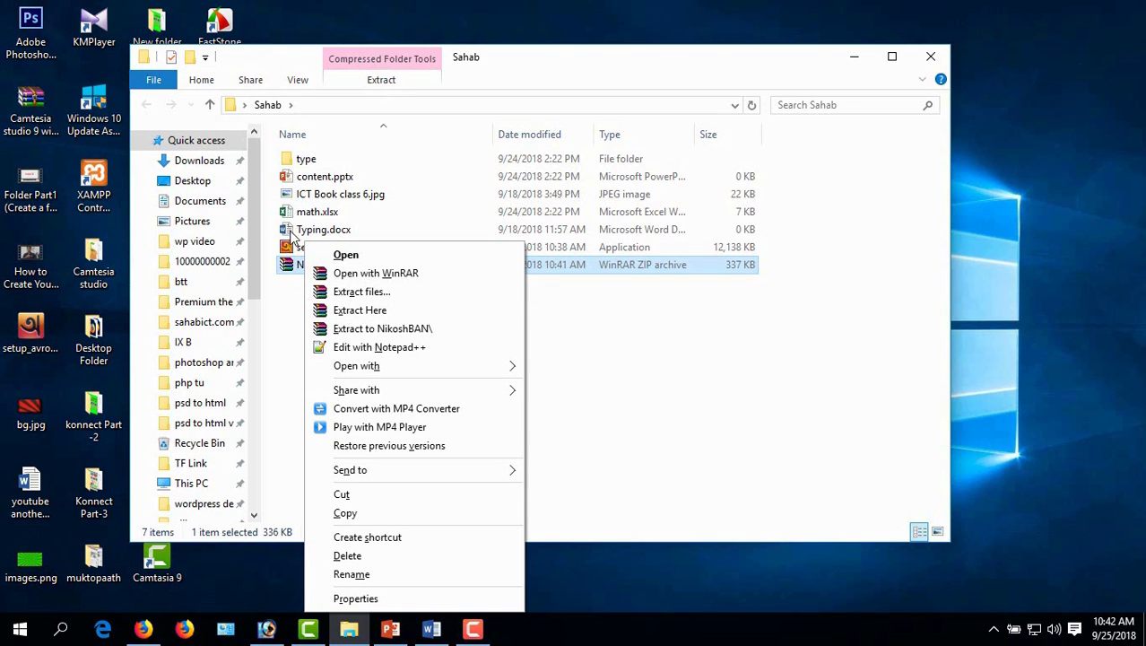
left_click(348, 310)
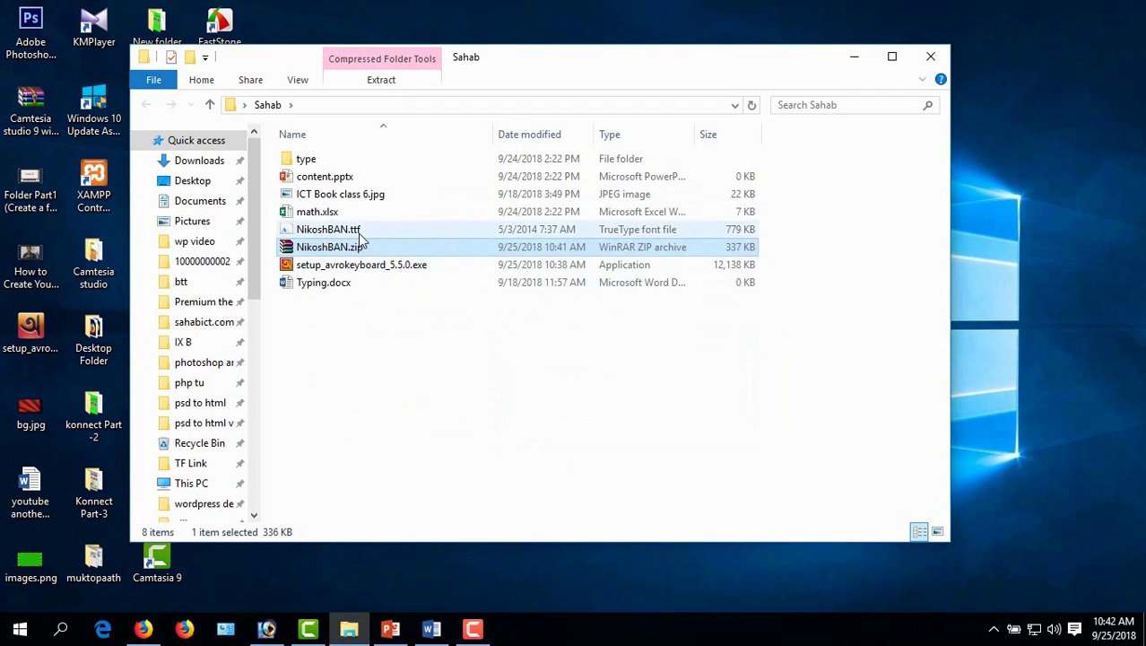
left_click(365, 394)
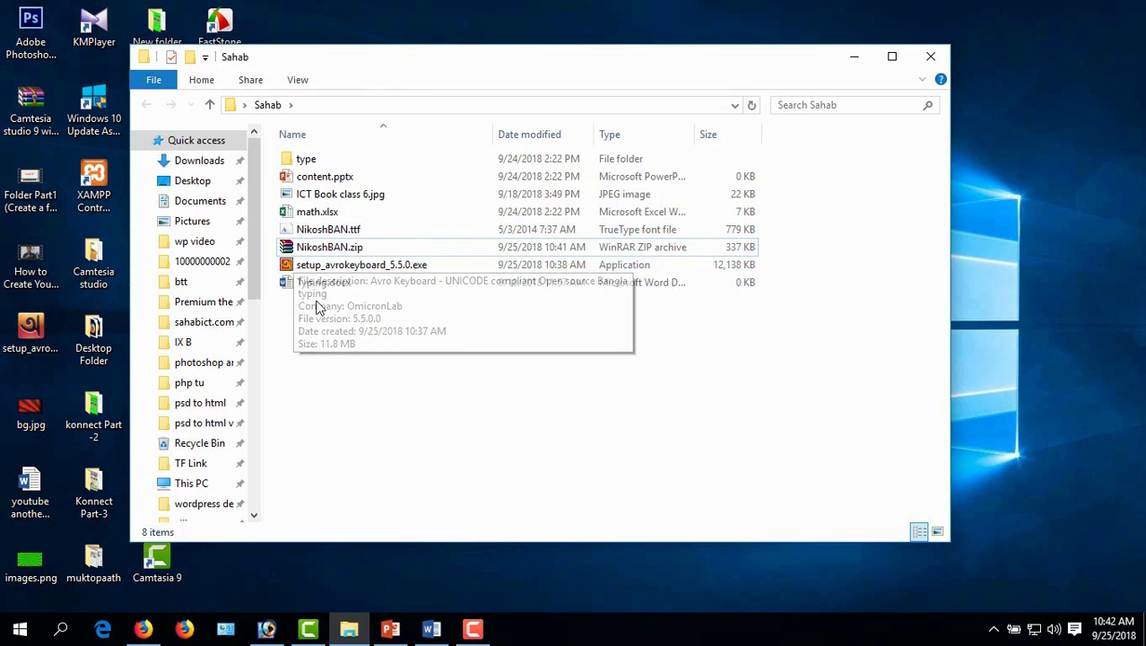
- Install the font from NikoshBAN.ttf in the Sahab folder, and close the font preview and folder windows
left_click(352, 267)
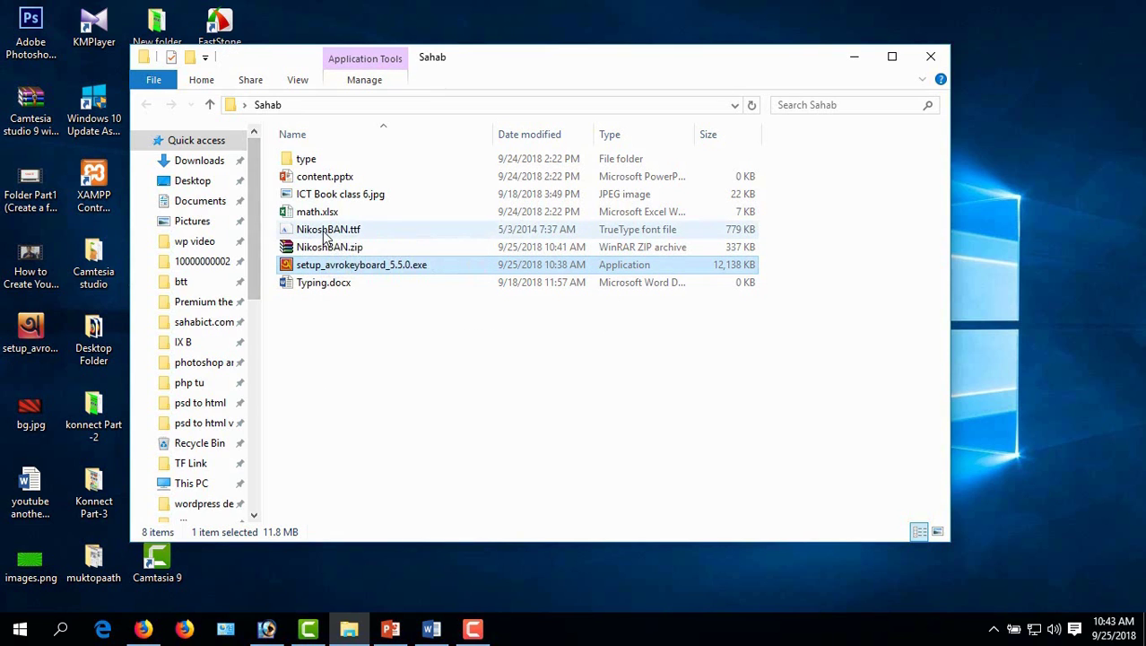
left_click(326, 231)
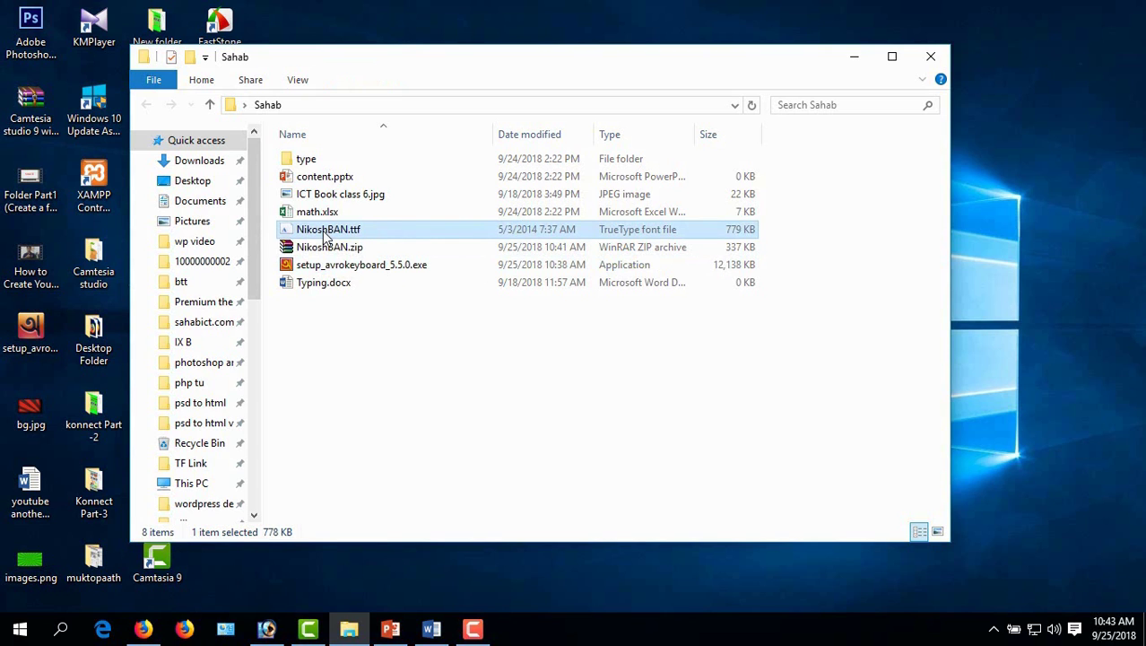
double_click(328, 235)
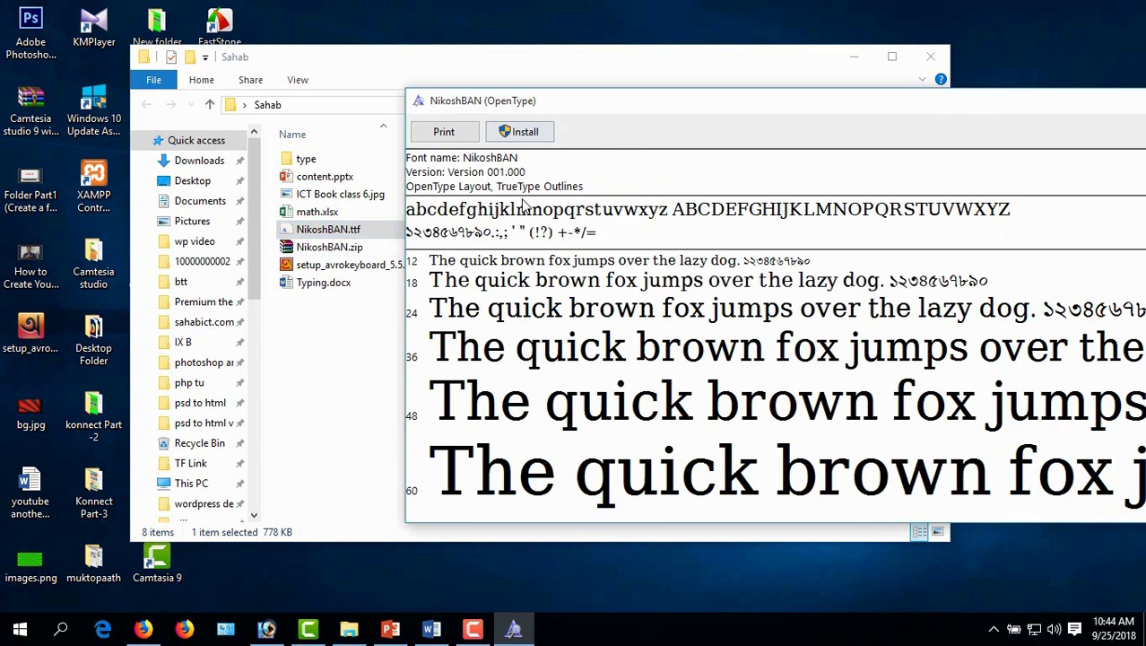
left_click(526, 133)
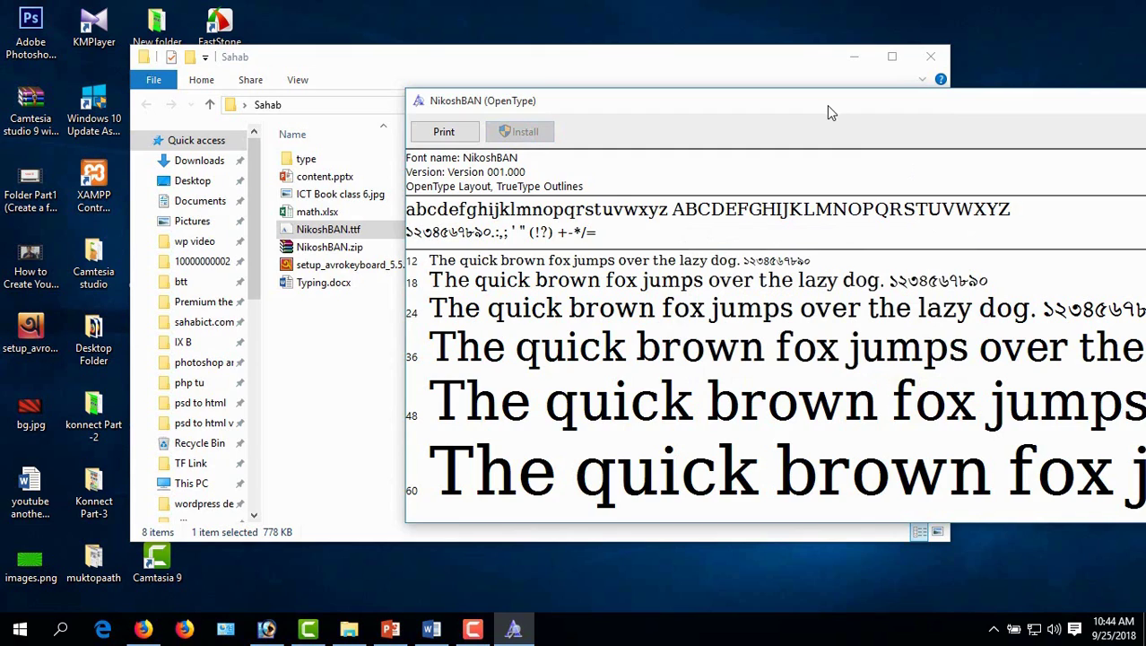
left_click_drag(831, 112, 645, 134)
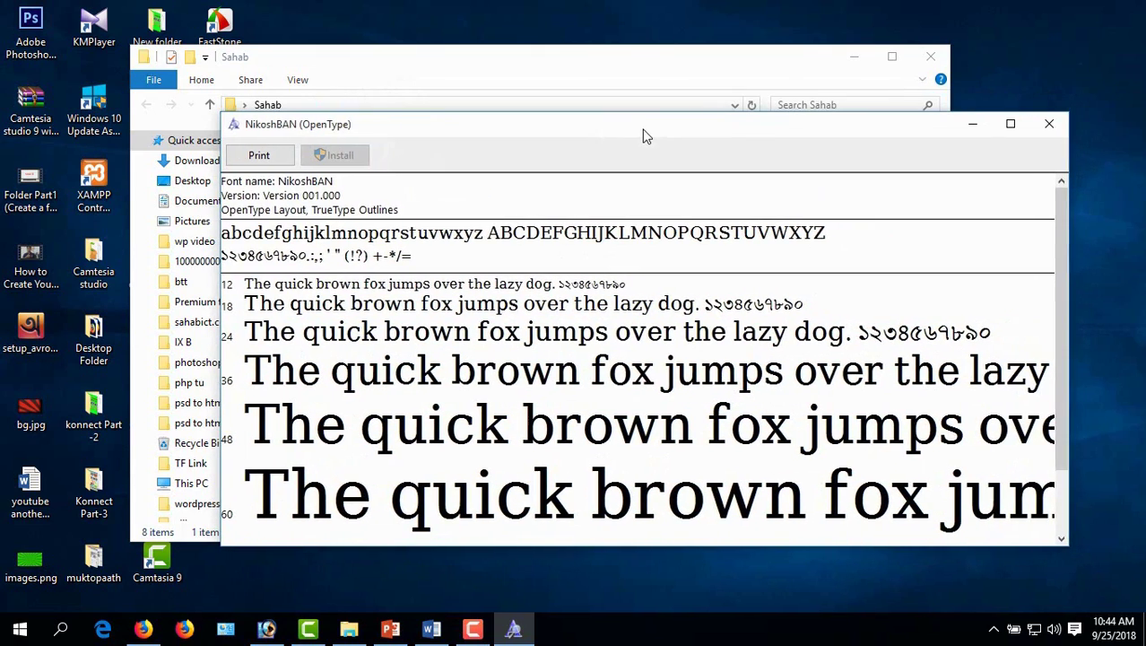
left_click(1048, 127)
left_click(928, 56)
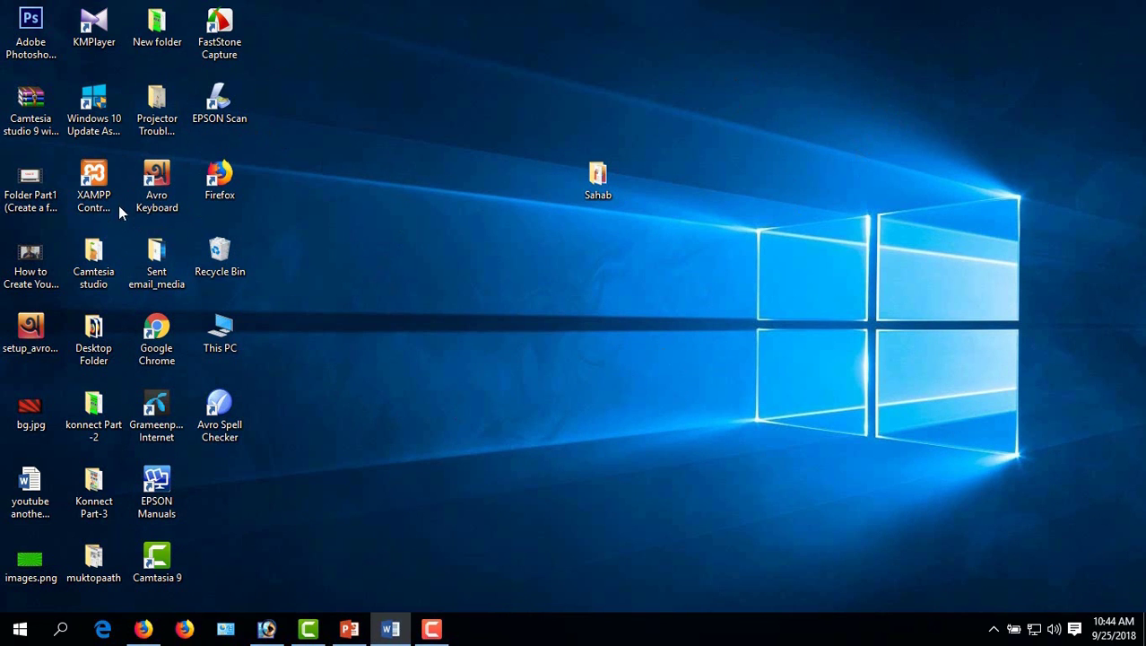
- Launch Avro Keyboard from its desktop shortcut
double_click(156, 187)
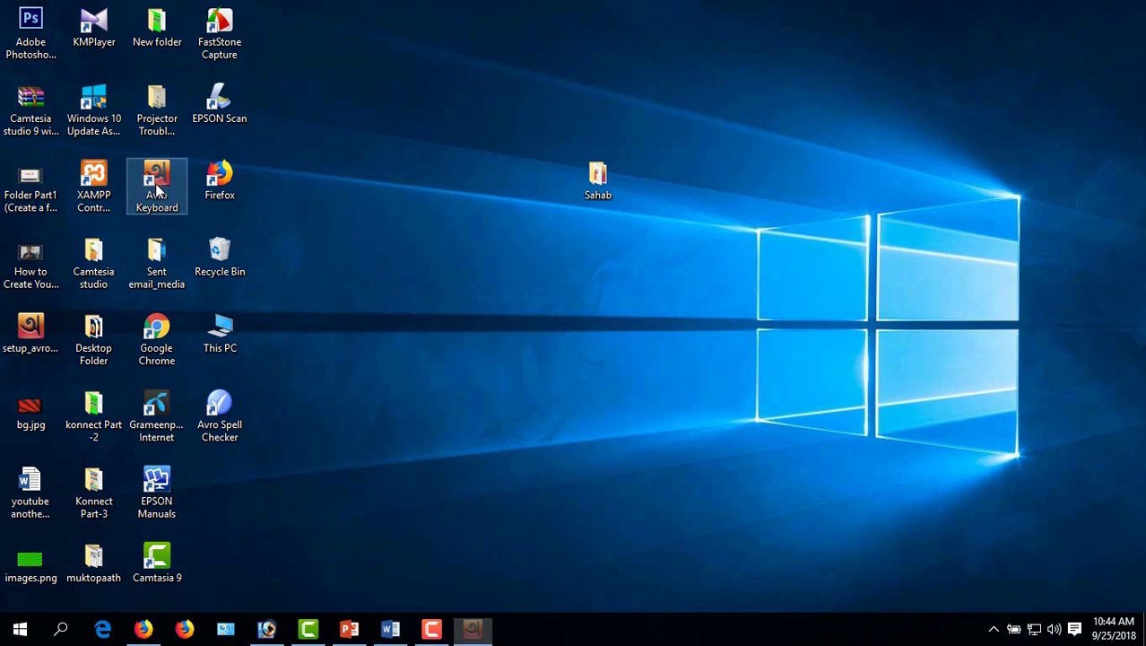